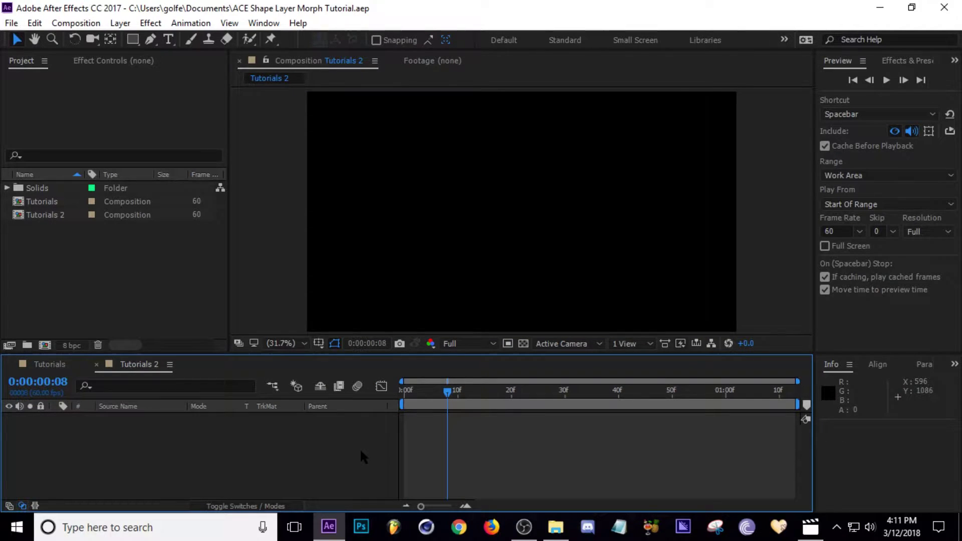
Add a 1920×1080 comp-size purple solid, Medium Magenta Solid 2, to Tutorials 2.
key(ctrl+y)
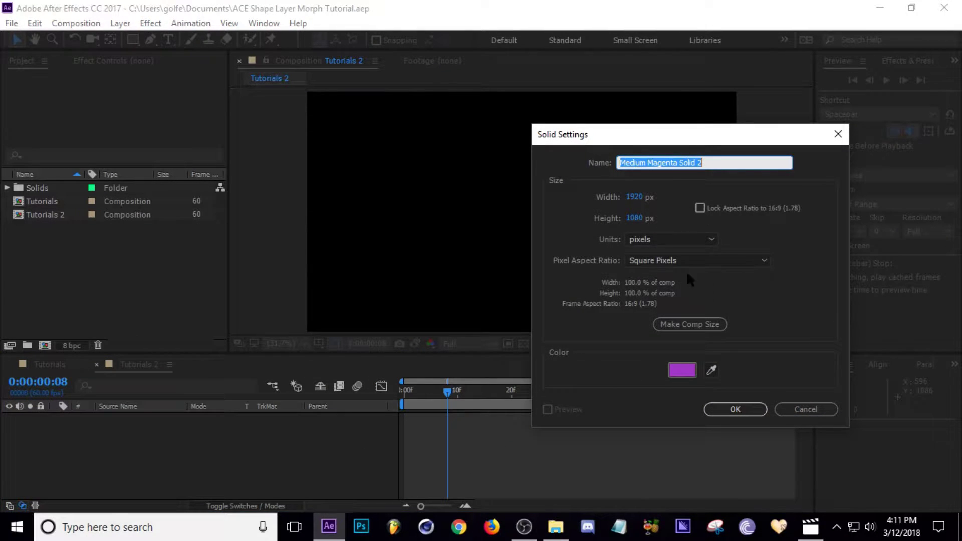
click(735, 409)
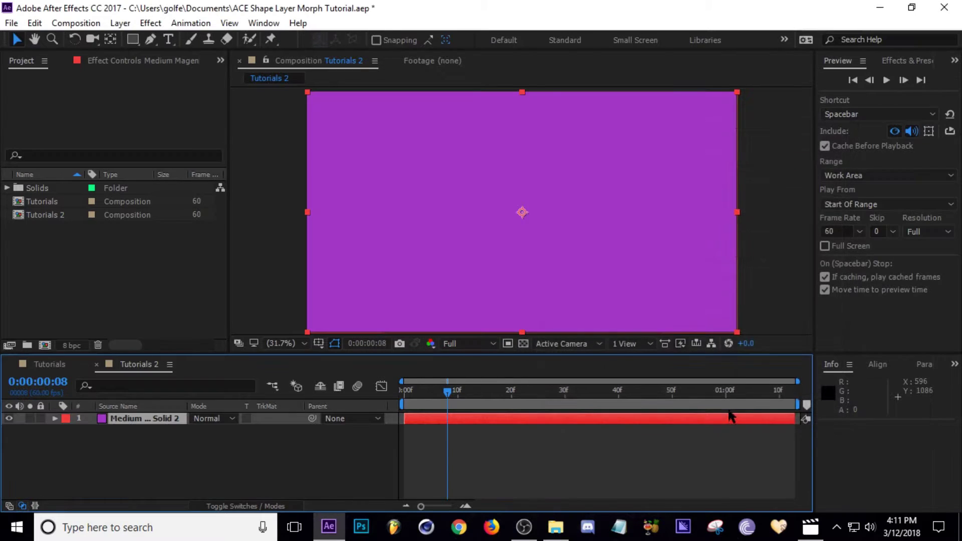
click(222, 462)
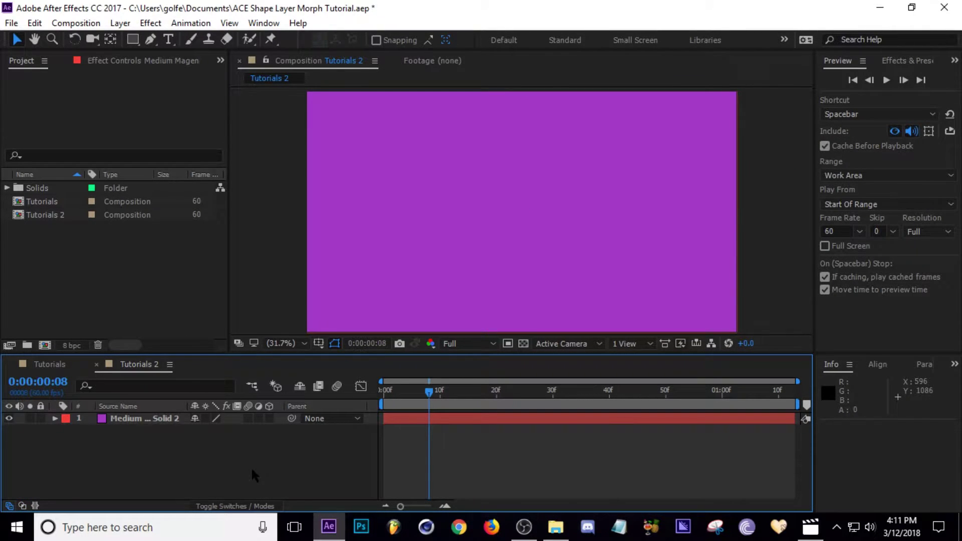
Create an empty Shape Layer 1 above Medium Magenta Solid 2, then select the solid.
click(120, 23)
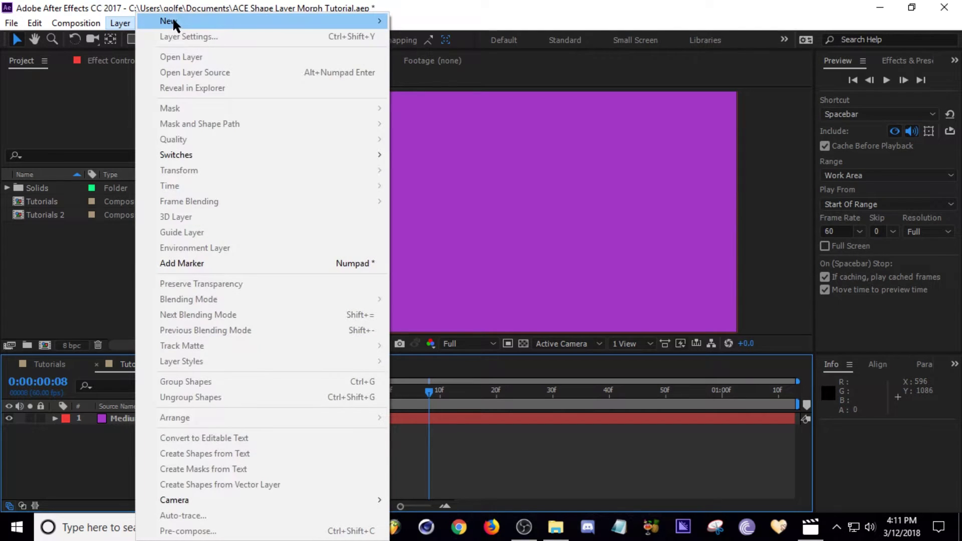
mouse_move(173, 20)
click(538, 98)
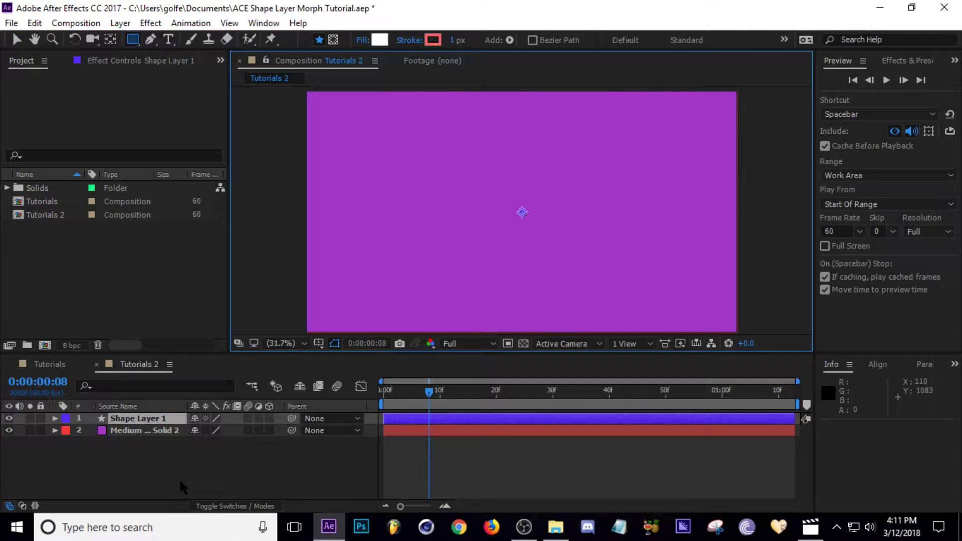
click(218, 460)
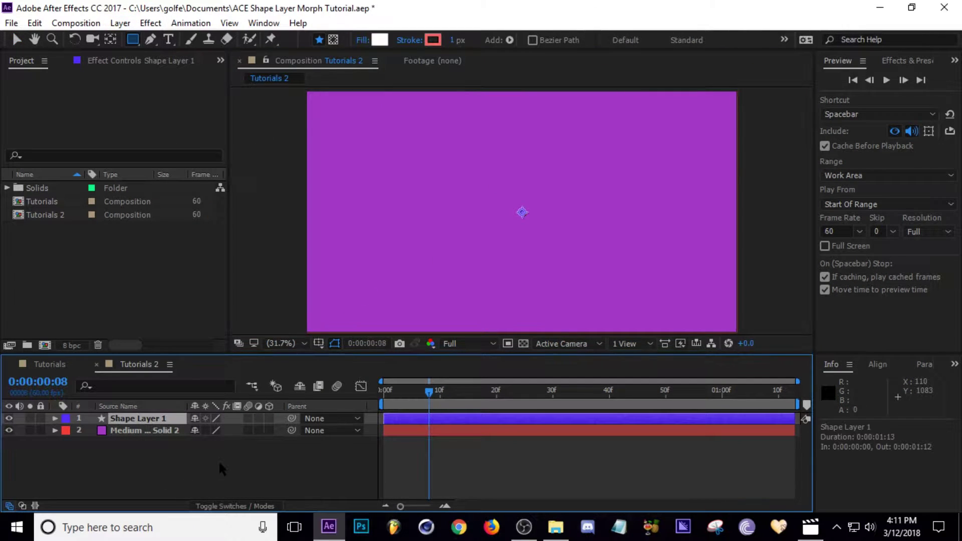
click(142, 432)
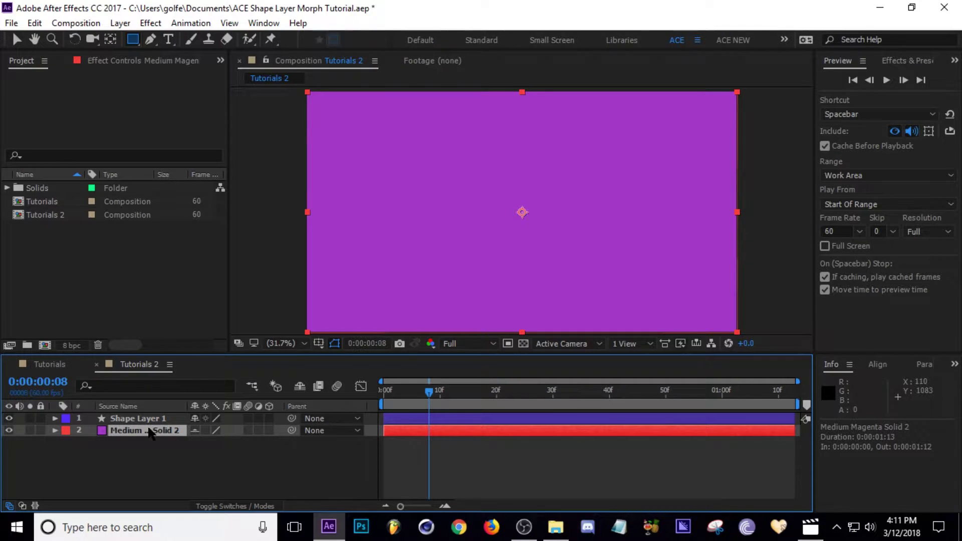
Lock Medium Magenta Solid 2, mark it shy, and hide shy layers in the timeline.
click(40, 430)
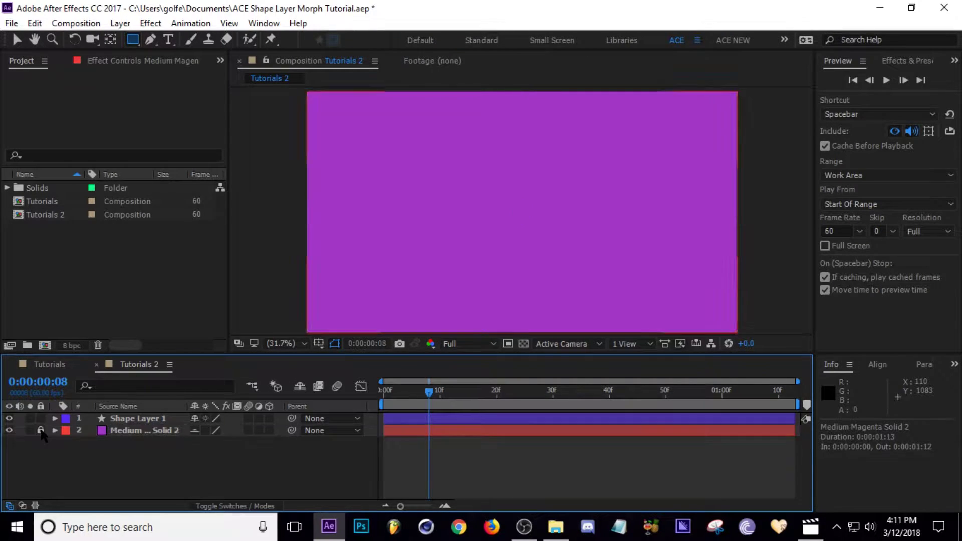
click(299, 389)
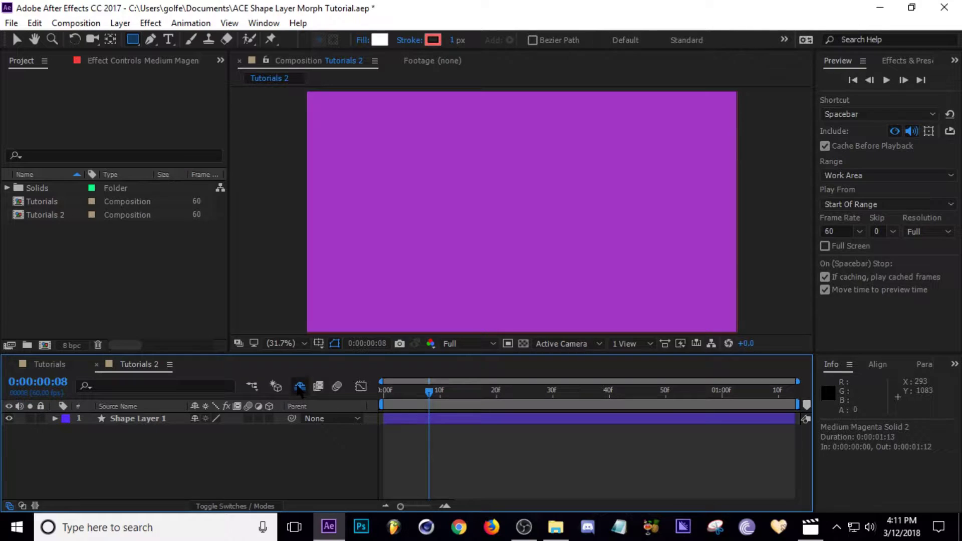
click(299, 388)
click(195, 430)
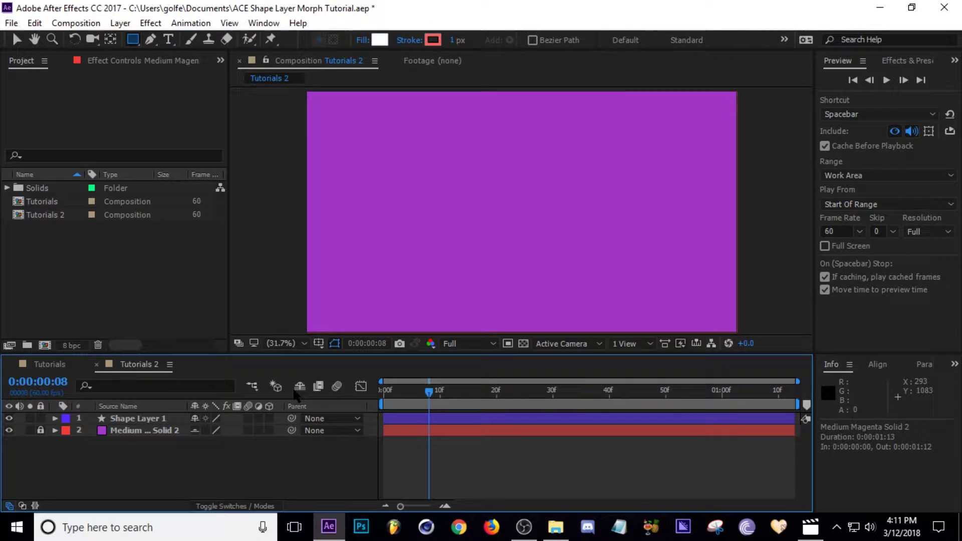
click(300, 385)
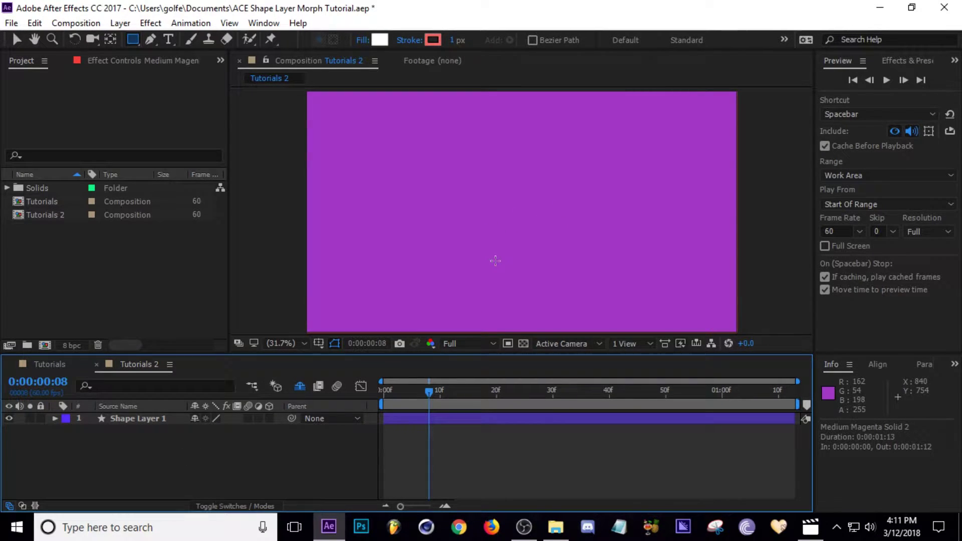
click(591, 230)
key(v)
click(530, 485)
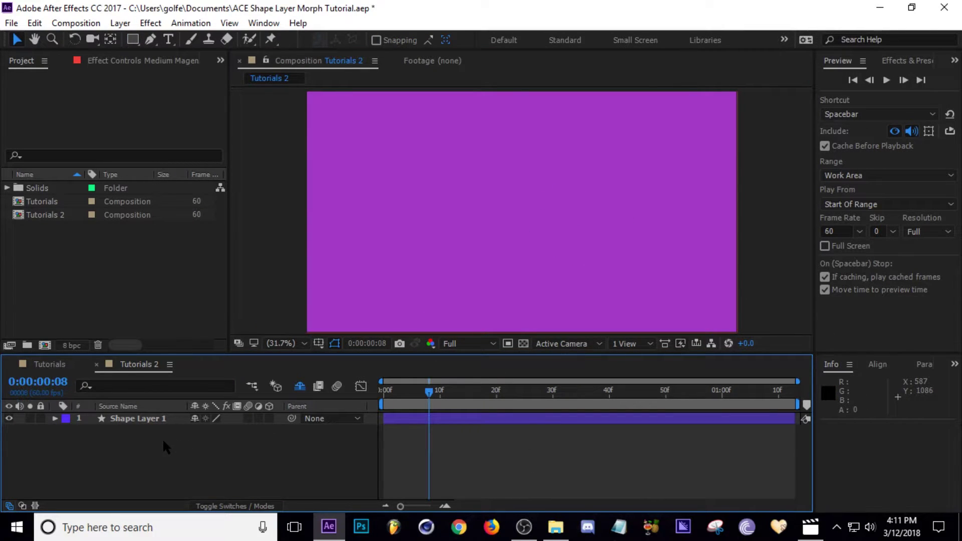
Expand Shape Layer 1 and add an Ellipse path inside a new Group 1.
click(145, 423)
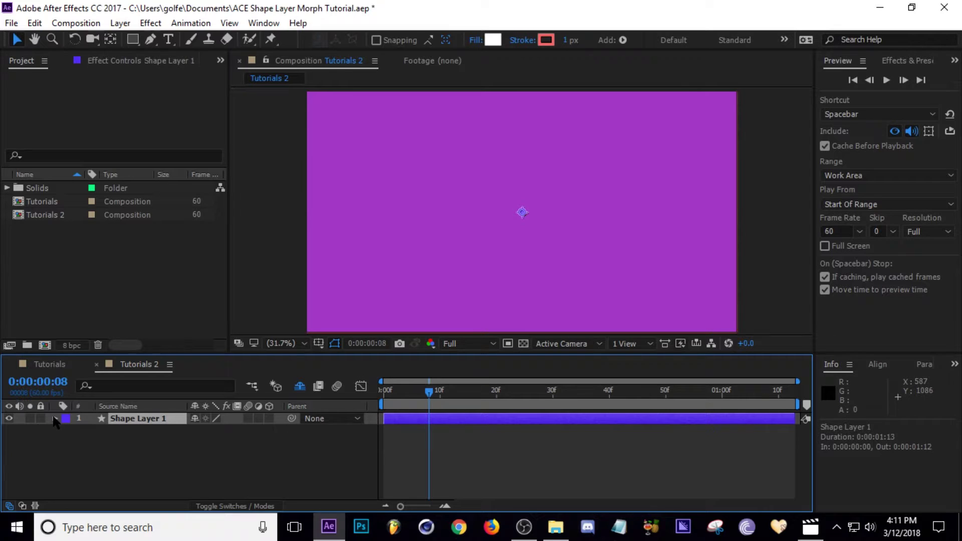
click(55, 418)
click(276, 431)
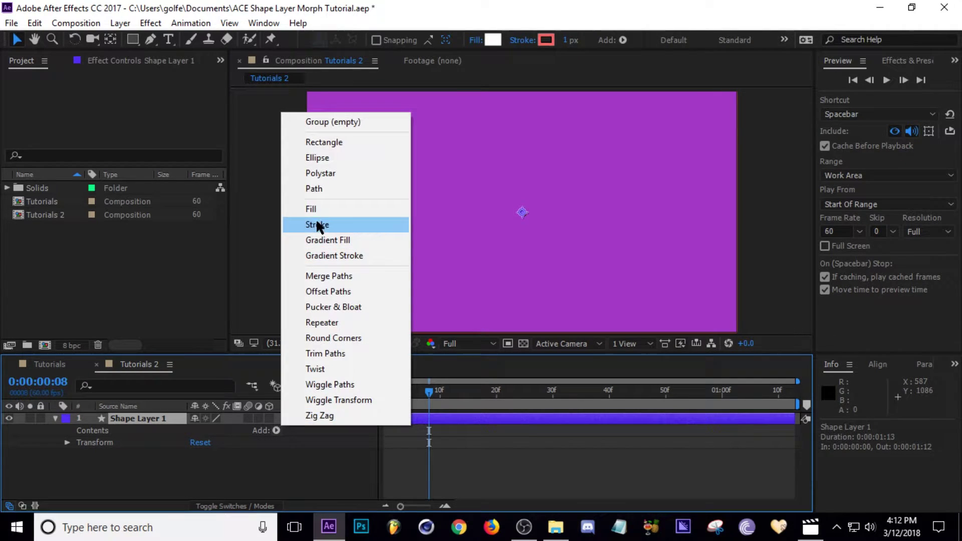
click(329, 158)
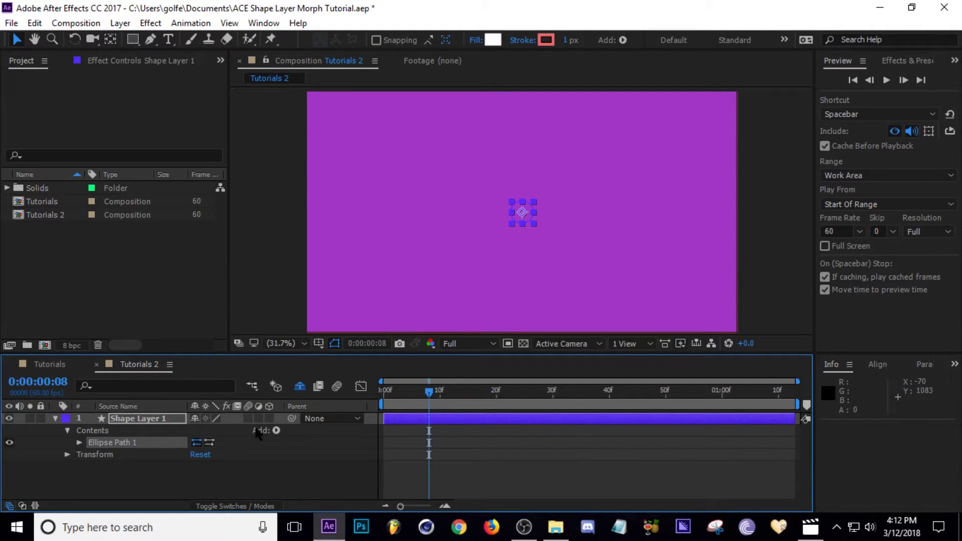
click(114, 431)
click(276, 430)
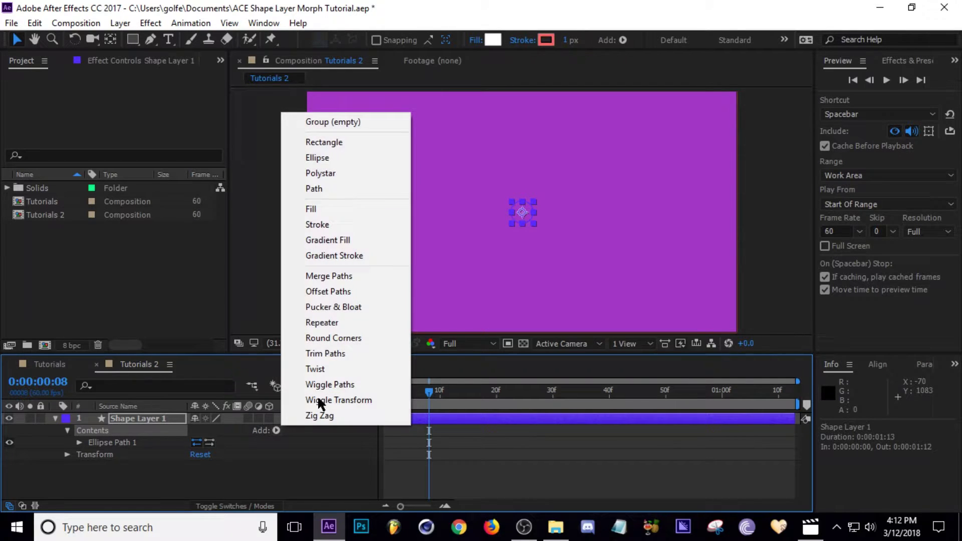
click(333, 123)
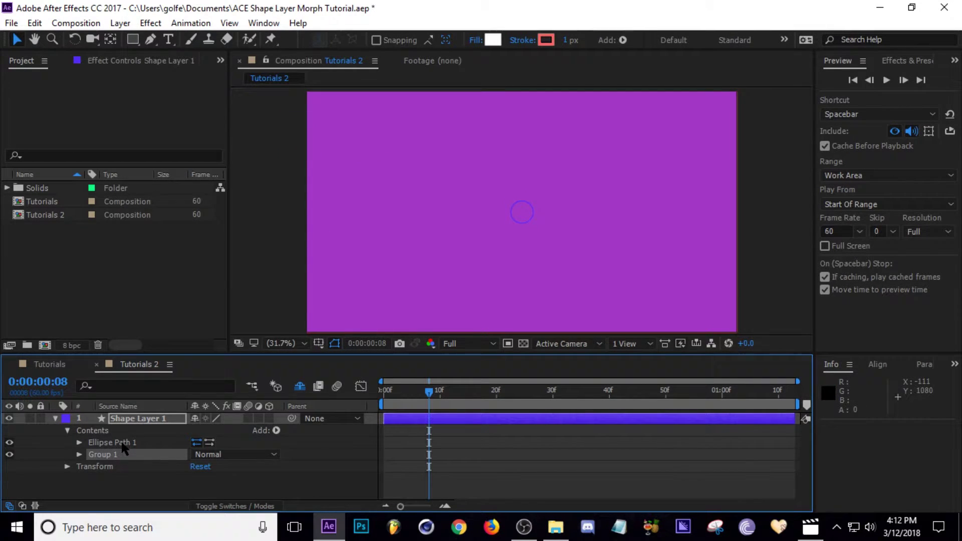
drag(125, 445, 120, 456)
click(282, 440)
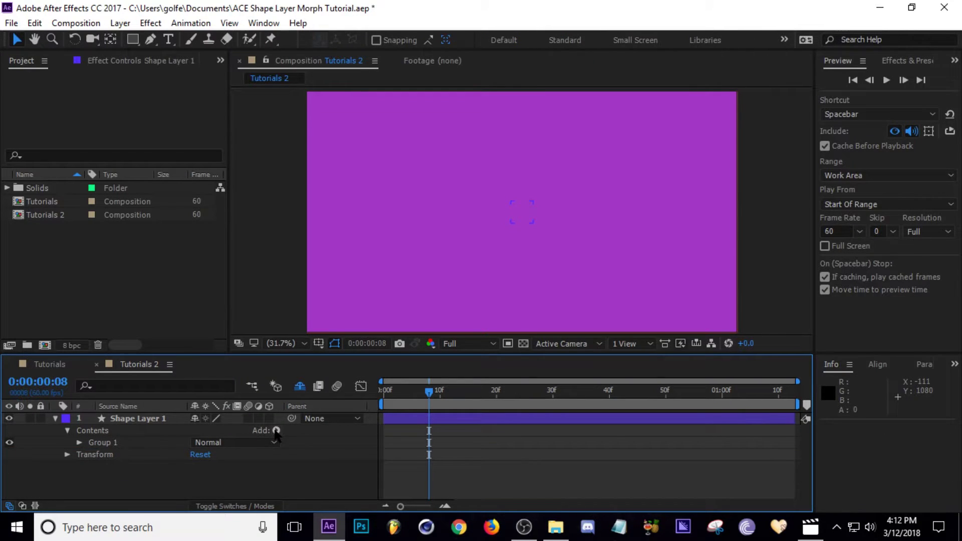
Add a Rectangle path and move it into a new Group 2.
click(276, 430)
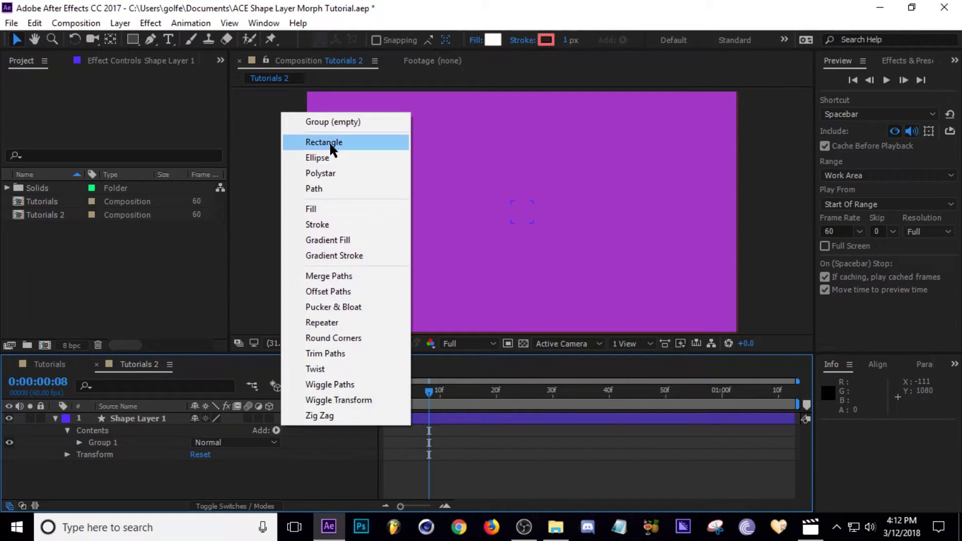
click(329, 142)
click(116, 431)
click(276, 430)
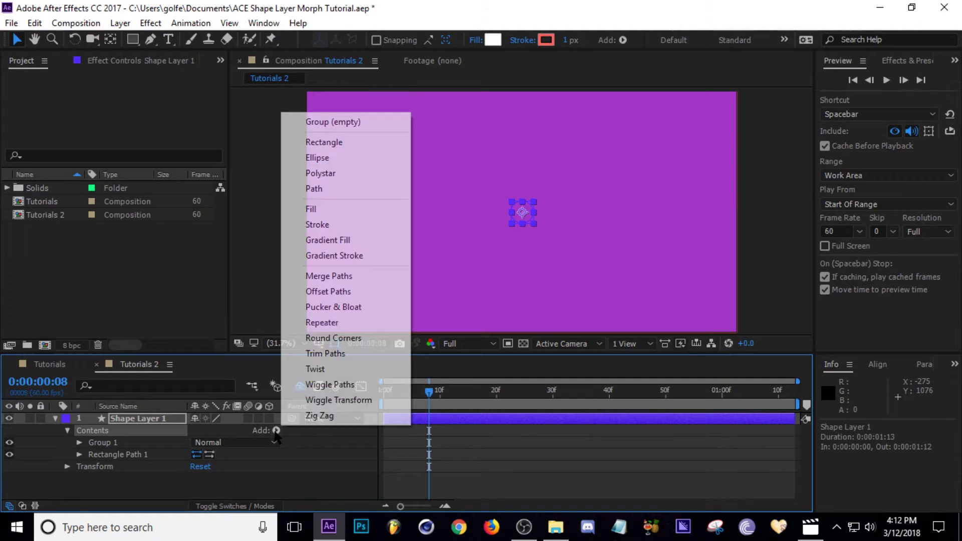
click(332, 122)
drag(121, 457, 118, 468)
Add a Polystar path and move it into a new Group 3.
click(109, 432)
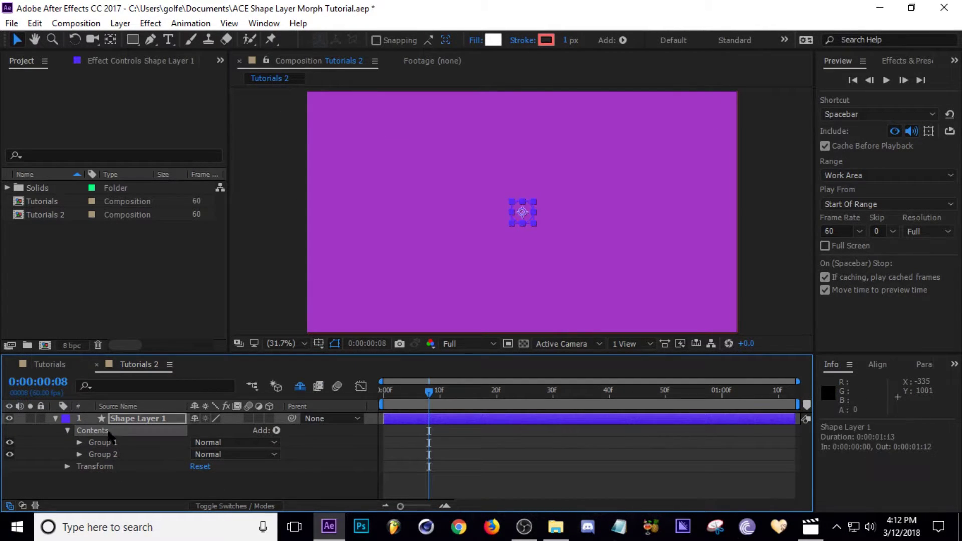
click(276, 430)
click(333, 170)
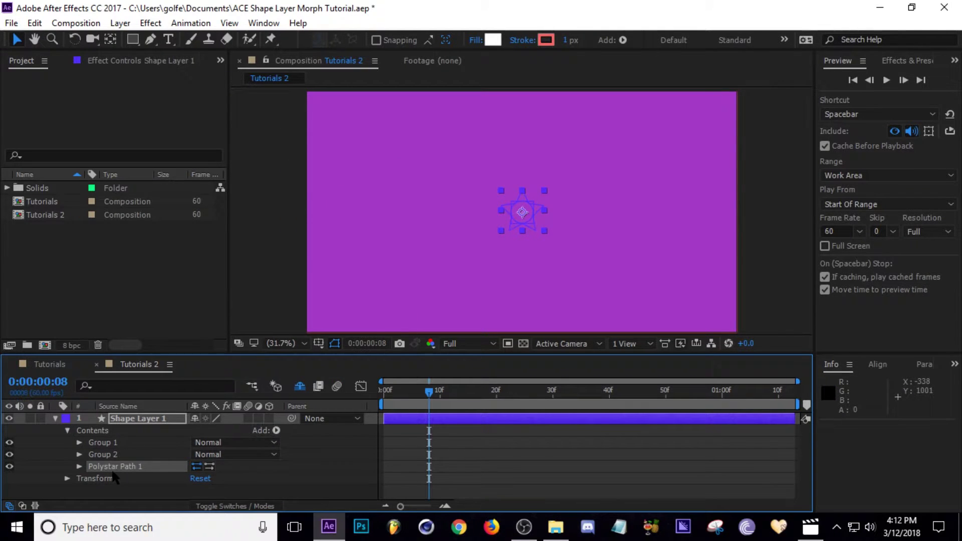
click(108, 431)
click(276, 431)
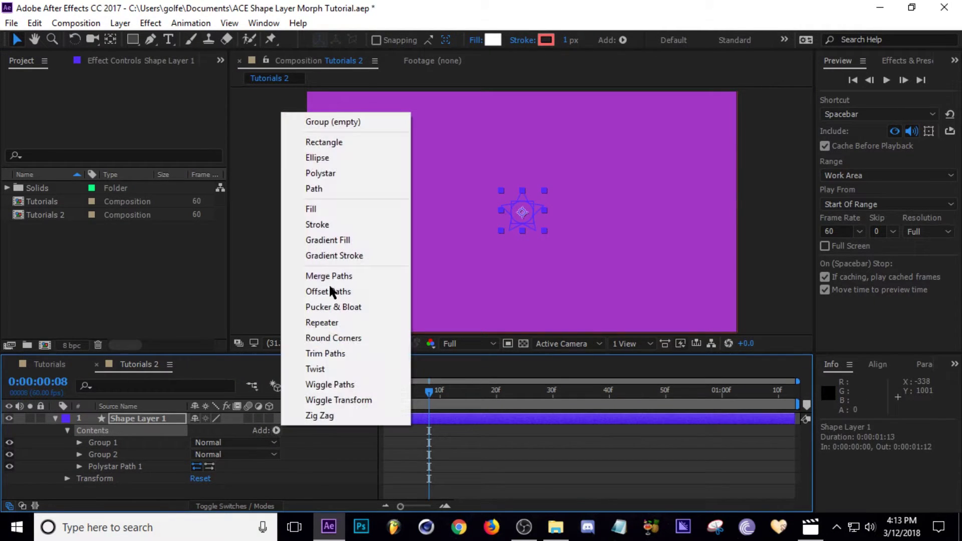
click(329, 125)
drag(128, 466, 116, 480)
click(118, 444)
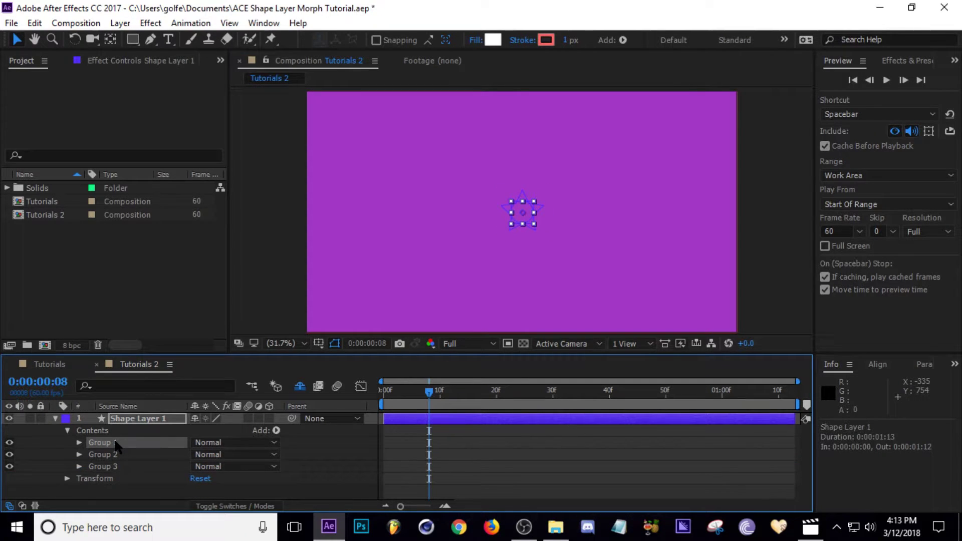
Rename Group 1 to 'Circle' and Group 2 to 'Rec'.
click(80, 443)
click(79, 443)
key(Return)
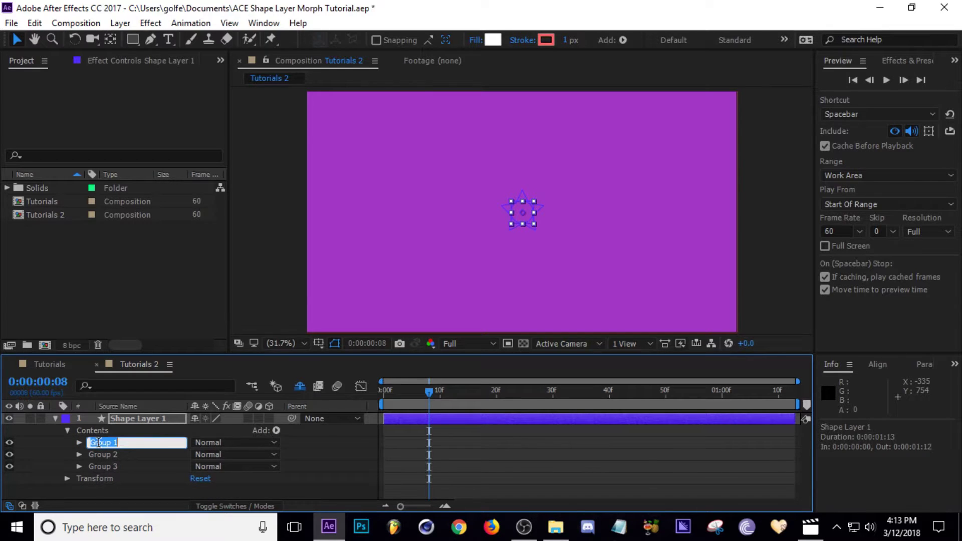
text(Circle)
key(Return)
click(103, 455)
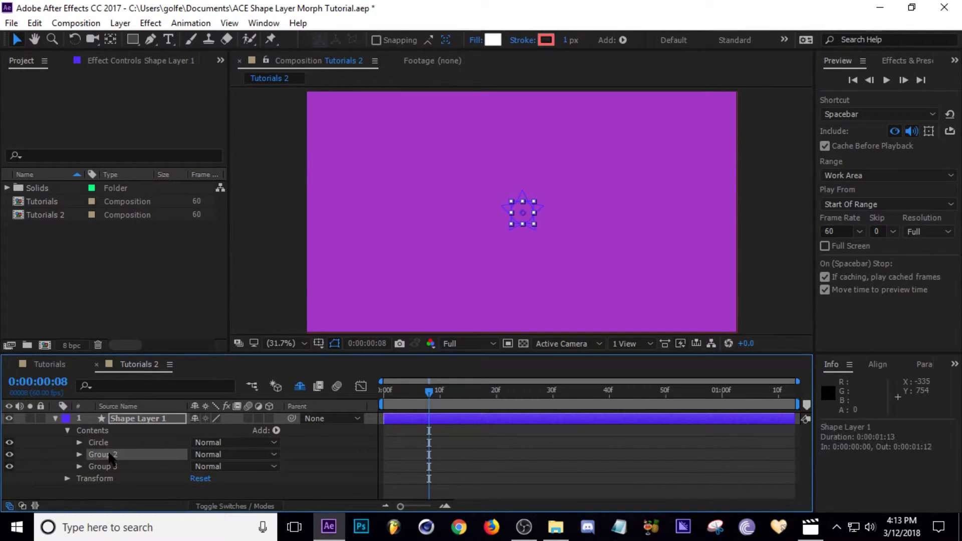
key(Return)
text(Rec)
key(Return)
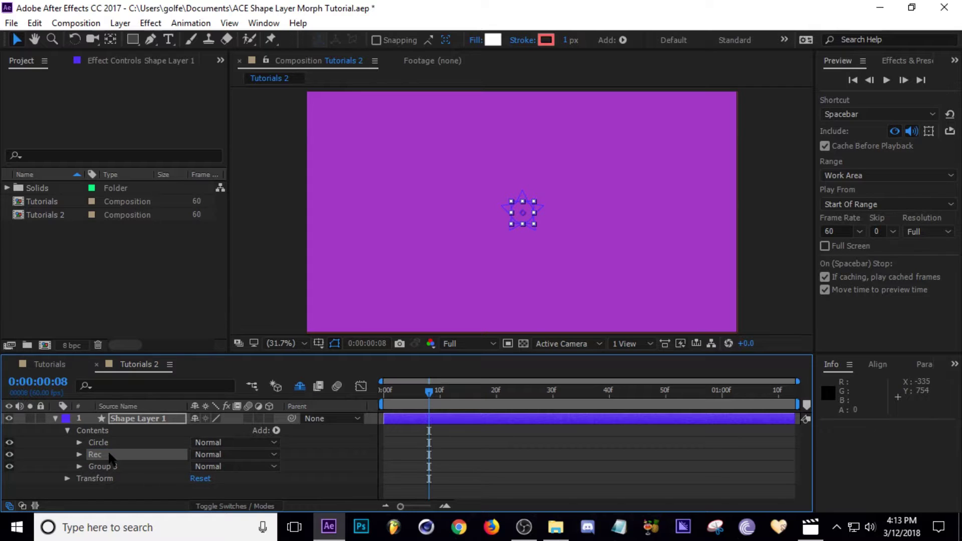
Rename Group 3 to 'triangle'.
click(108, 467)
key(Return)
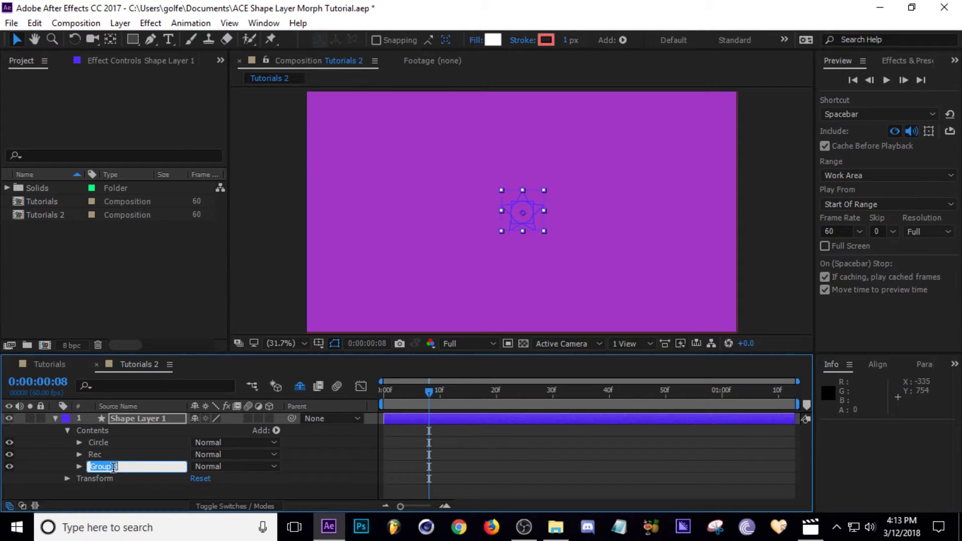
text(triangle)
key(Return)
click(100, 445)
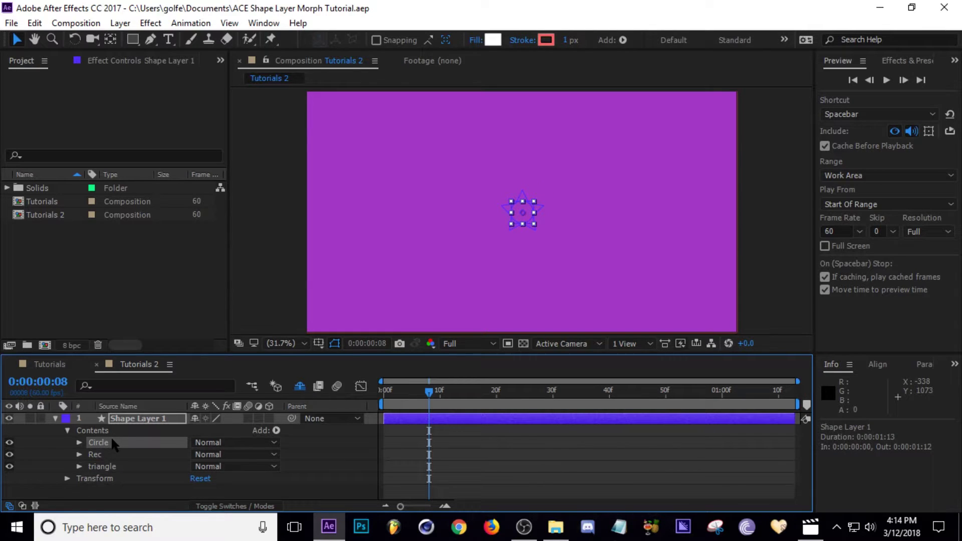
Add a Fill to the Circle group and set its colour to white.
click(276, 430)
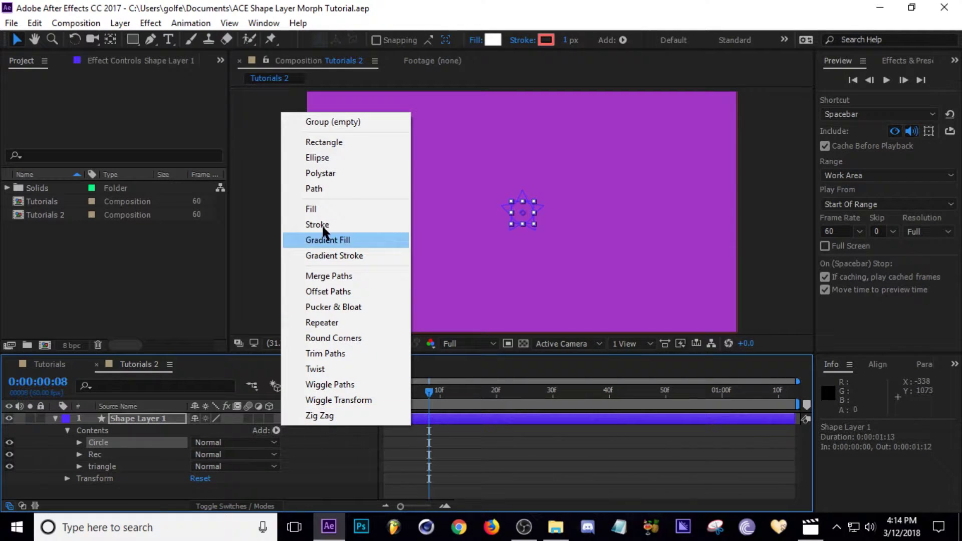
click(322, 210)
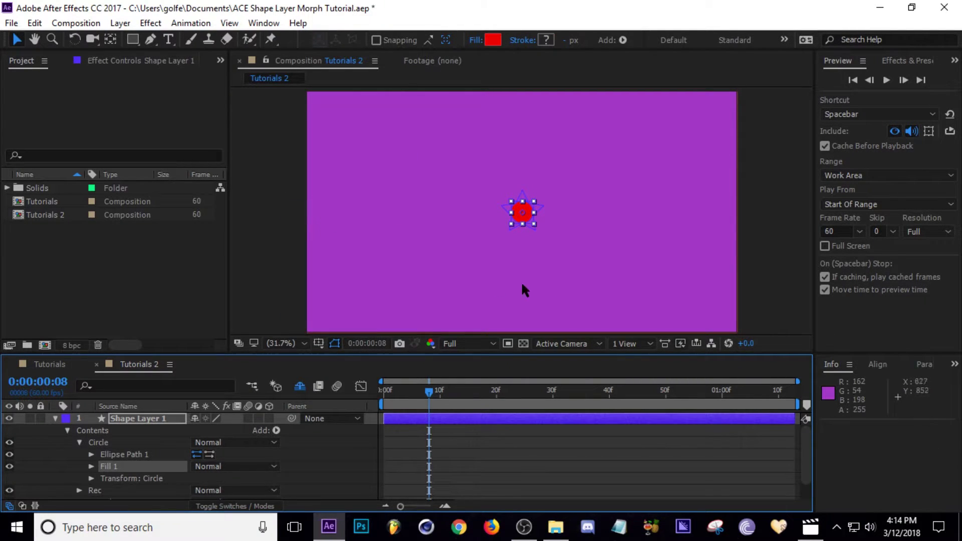
click(493, 40)
drag(582, 287, 582, 288)
click(899, 307)
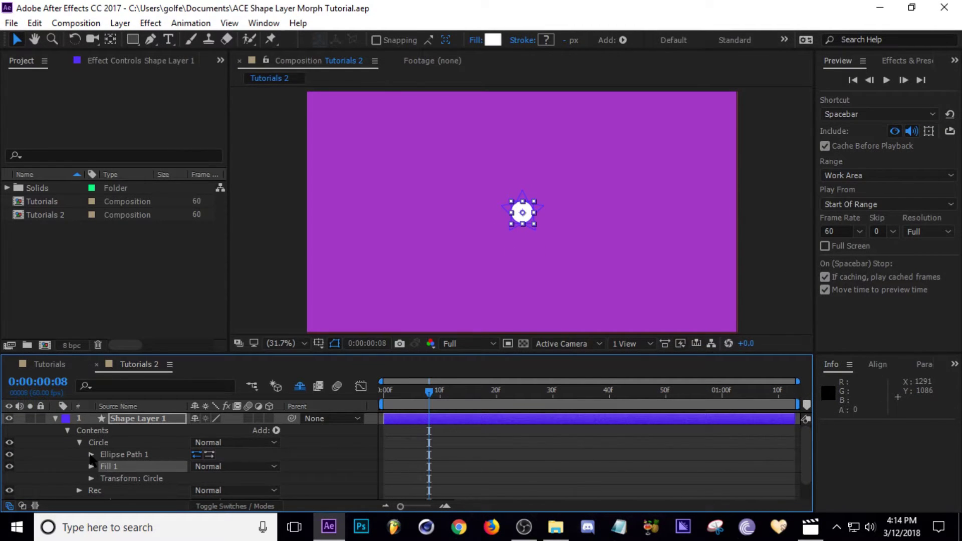
Set Ellipse Path 1's Size to 400 × 400.
click(91, 454)
click(293, 470)
drag(220, 466, 425, 462)
click(236, 466)
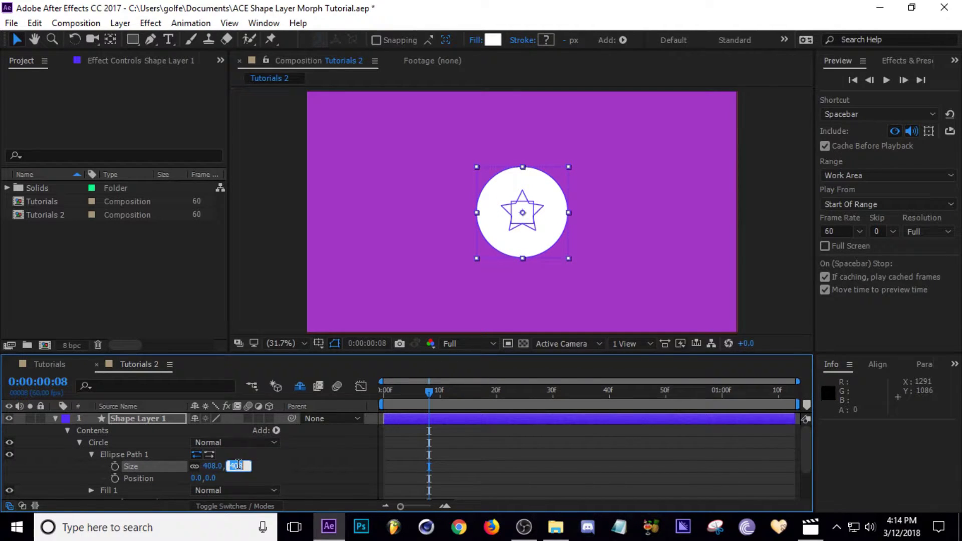
text(400)
key(Return)
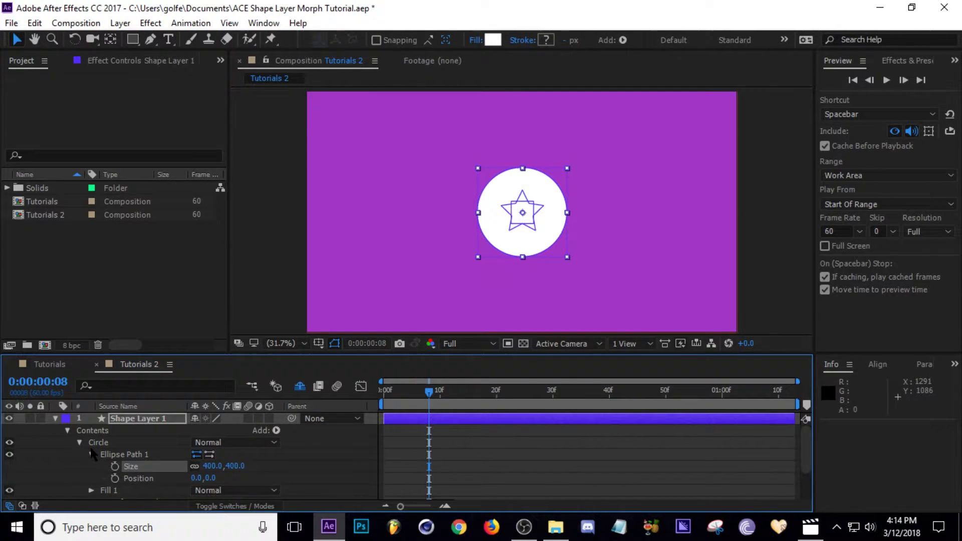
click(91, 454)
Set the Rec group's Rectangle Path 1 Size to 400 × 400.
click(80, 442)
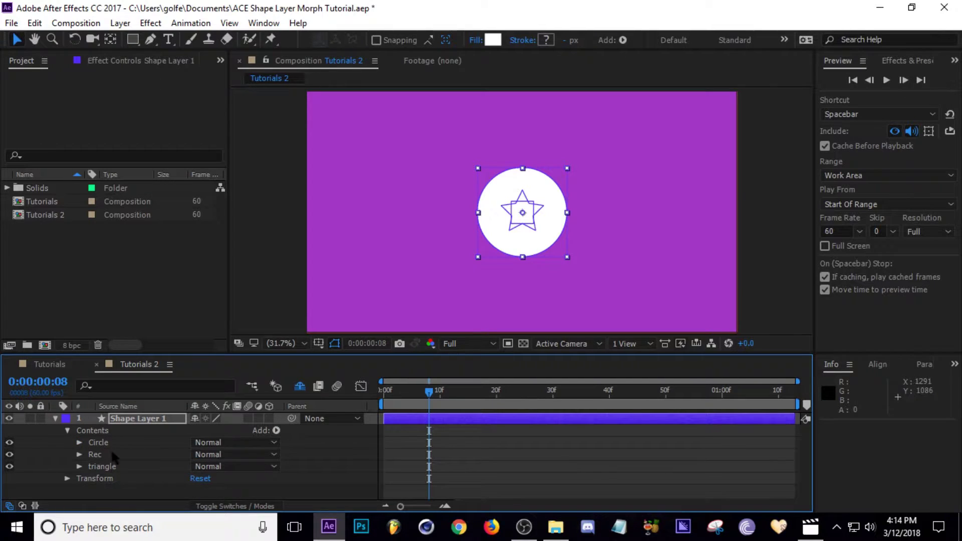
click(79, 454)
click(91, 467)
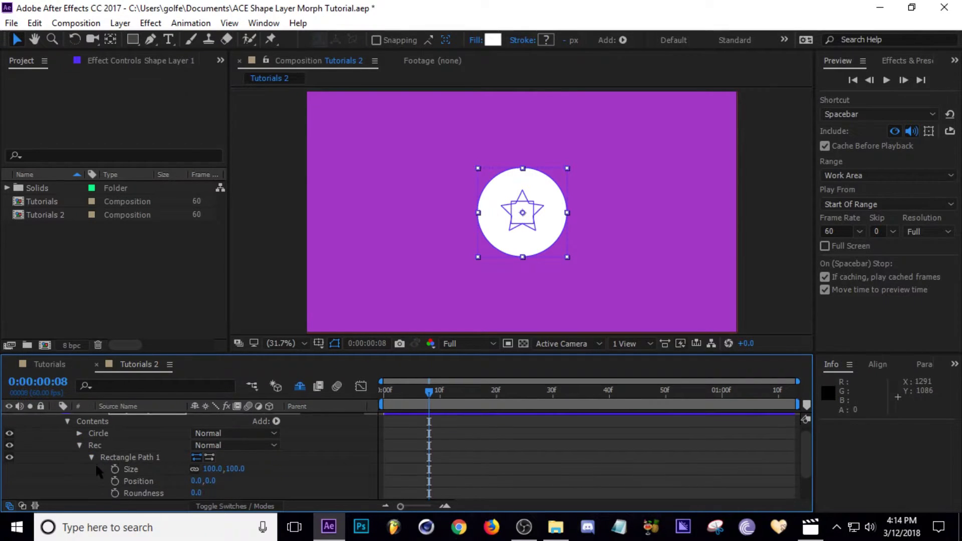
scroll(176, 461, down, 3)
click(233, 433)
text(40)
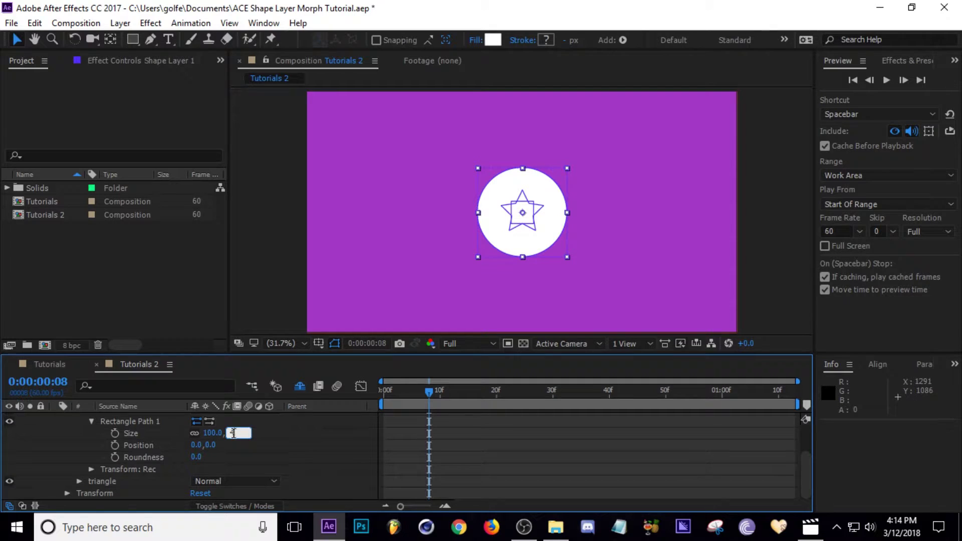
key(Return)
click(230, 434)
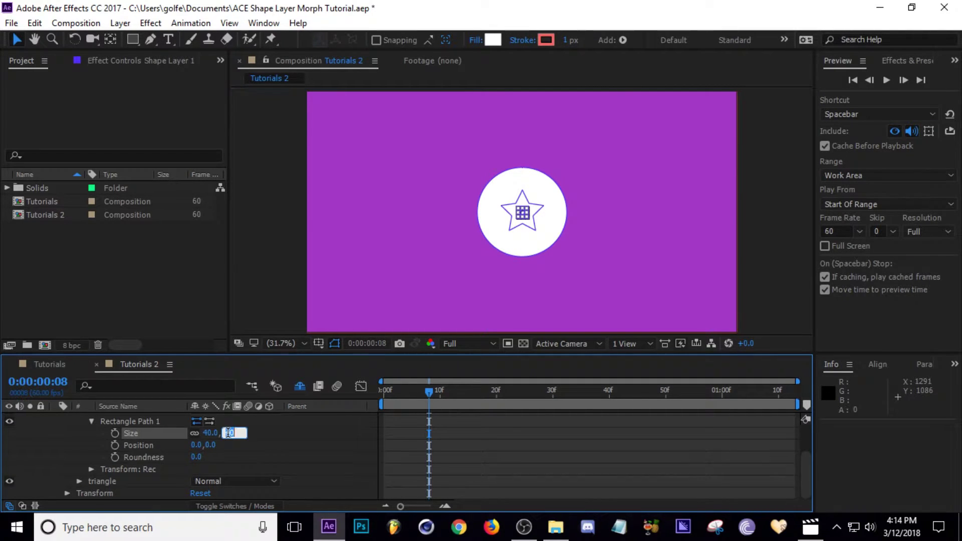
text(400)
key(Return)
scroll(146, 451, up, 3)
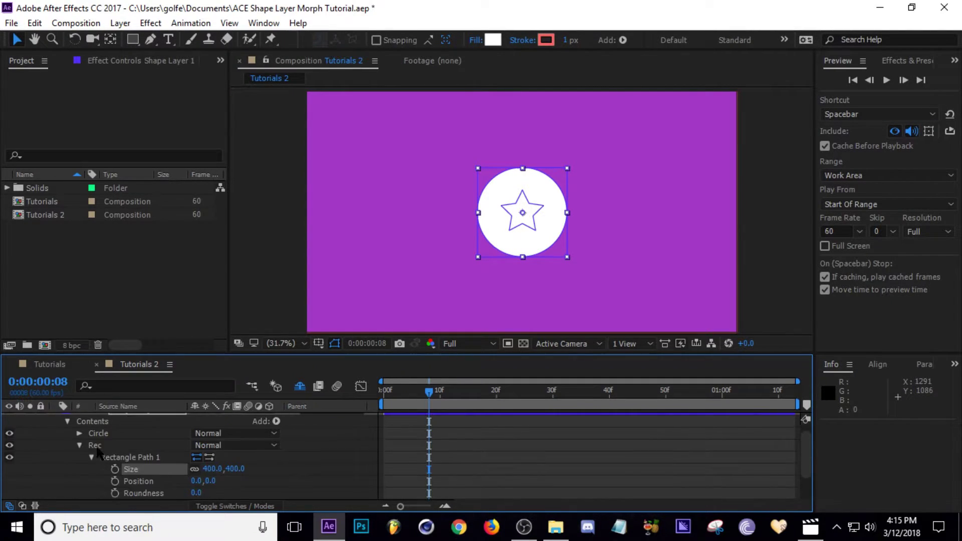
click(79, 455)
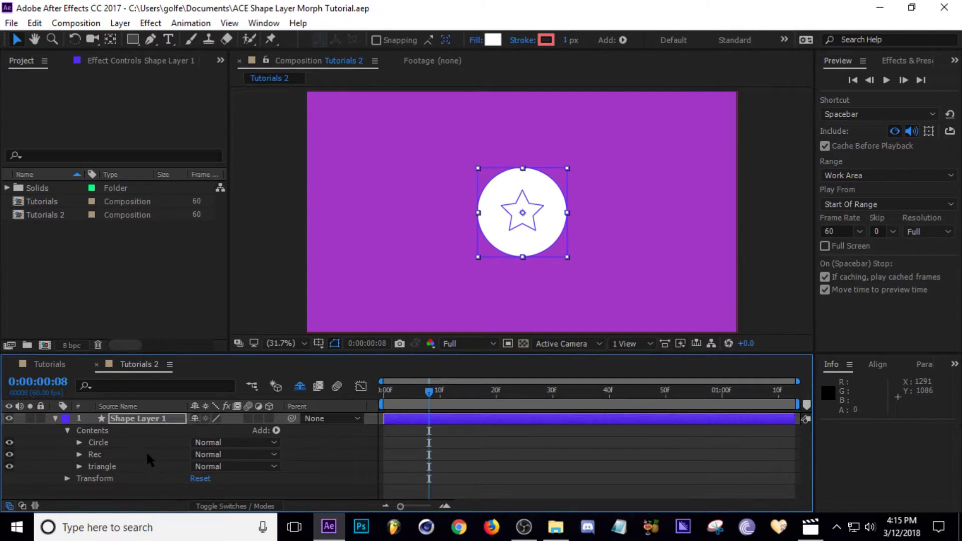
Set the triangle group's Polystar Path 1 Points to 3.
click(117, 466)
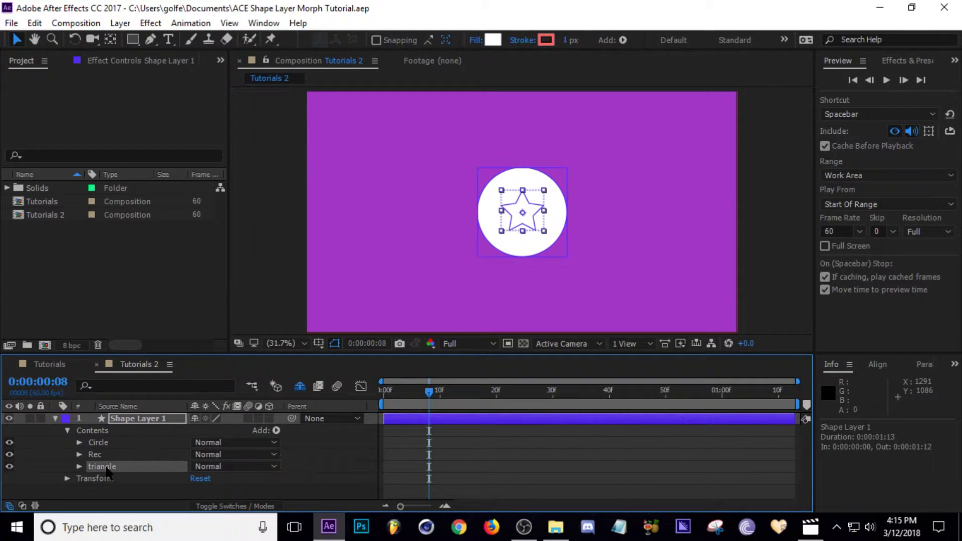
click(80, 467)
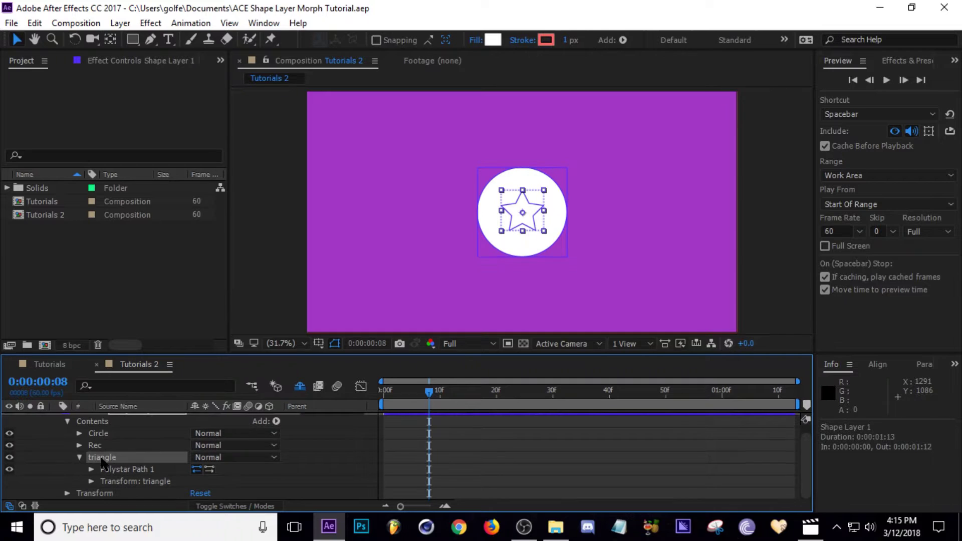
click(91, 468)
click(196, 442)
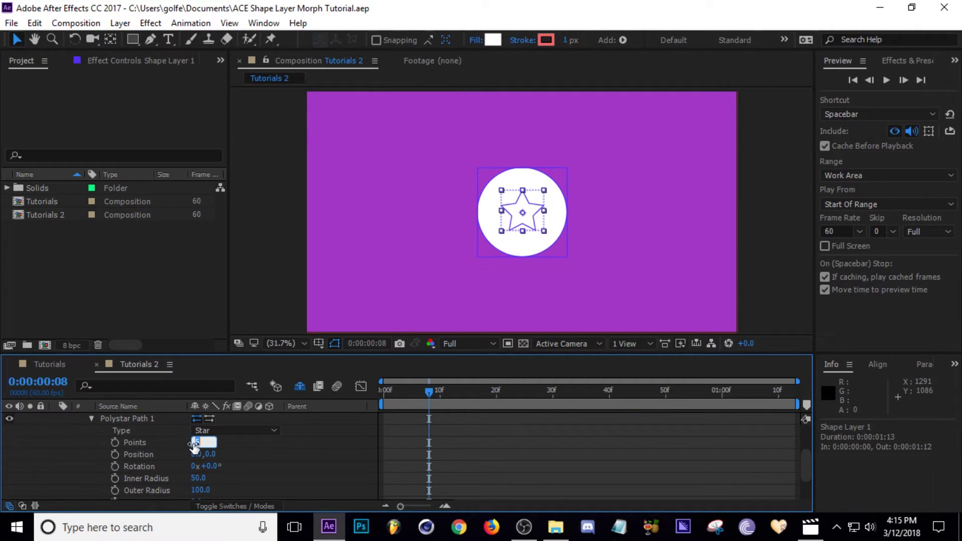
text(3)
click(260, 454)
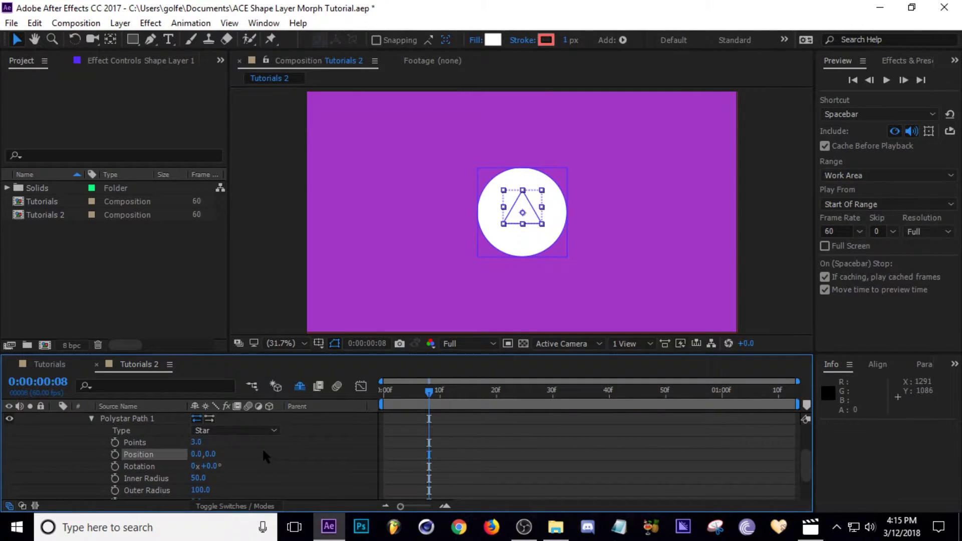
click(91, 418)
click(80, 466)
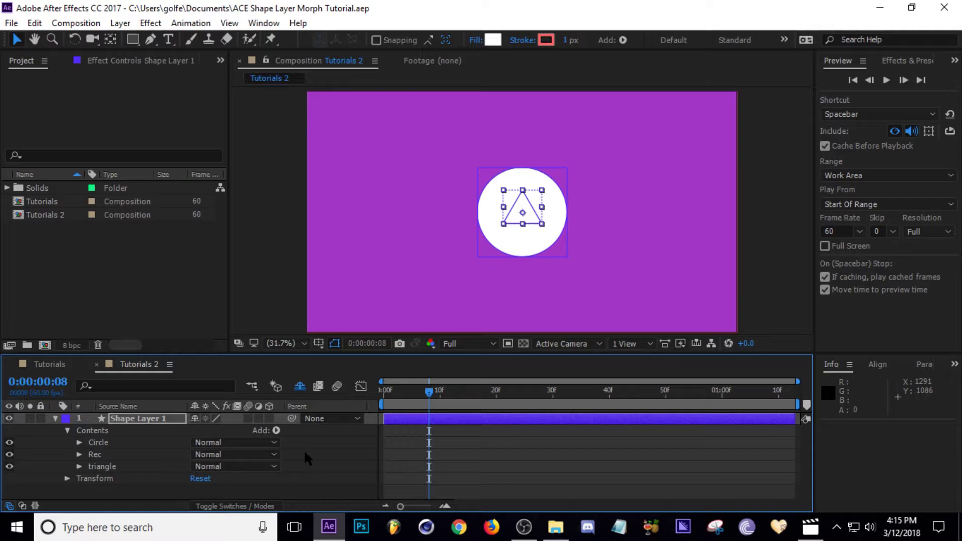
Convert the Circle group's ellipse to a Bezier path and keyframe its Path at frame 8.
click(80, 443)
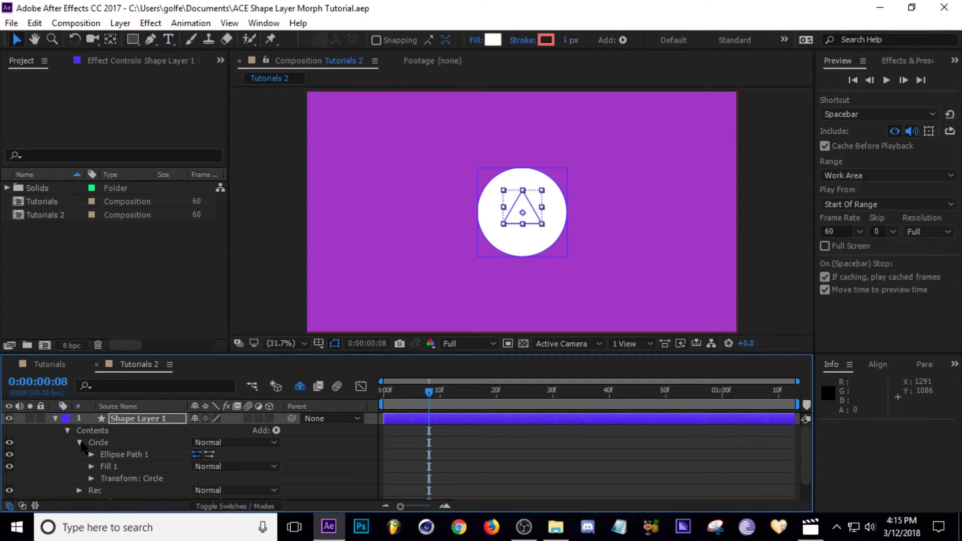
right_click(129, 457)
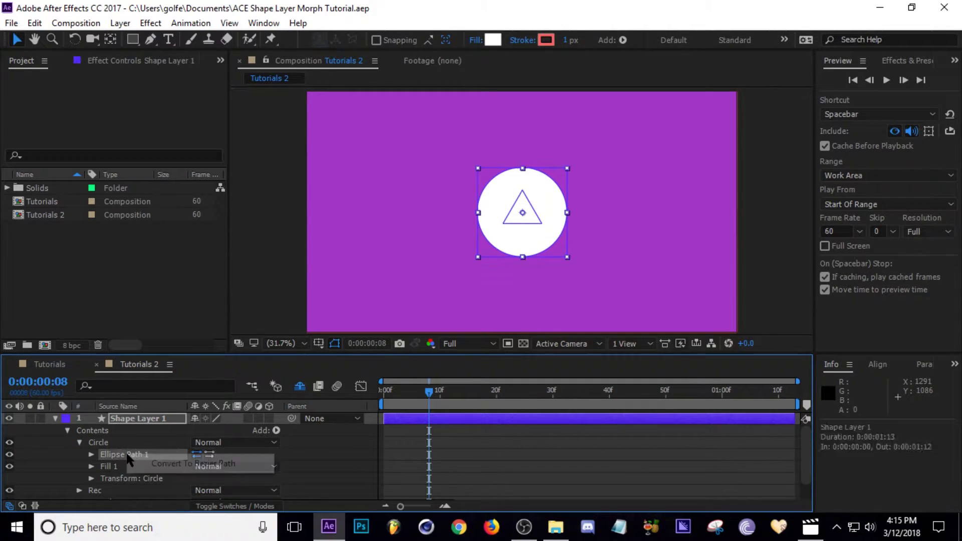
click(185, 464)
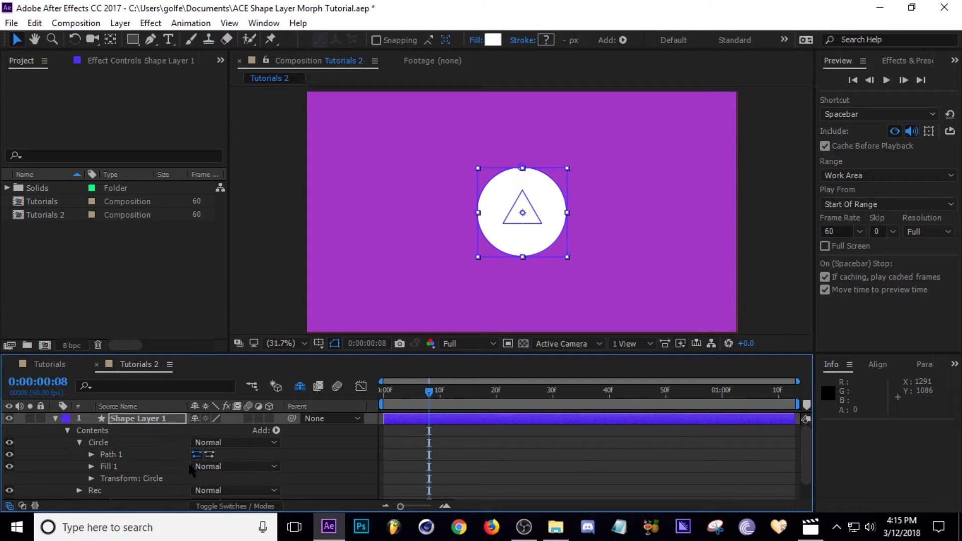
click(91, 455)
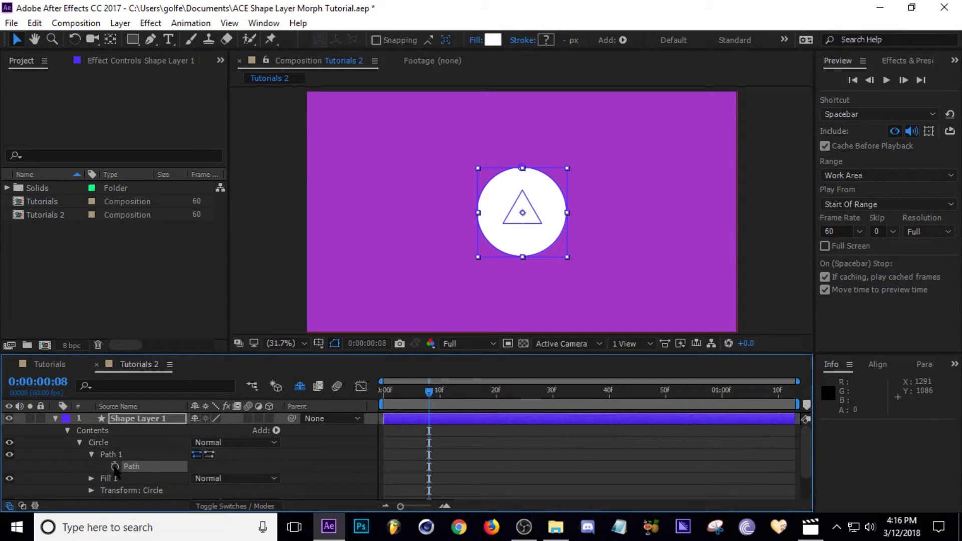
click(115, 467)
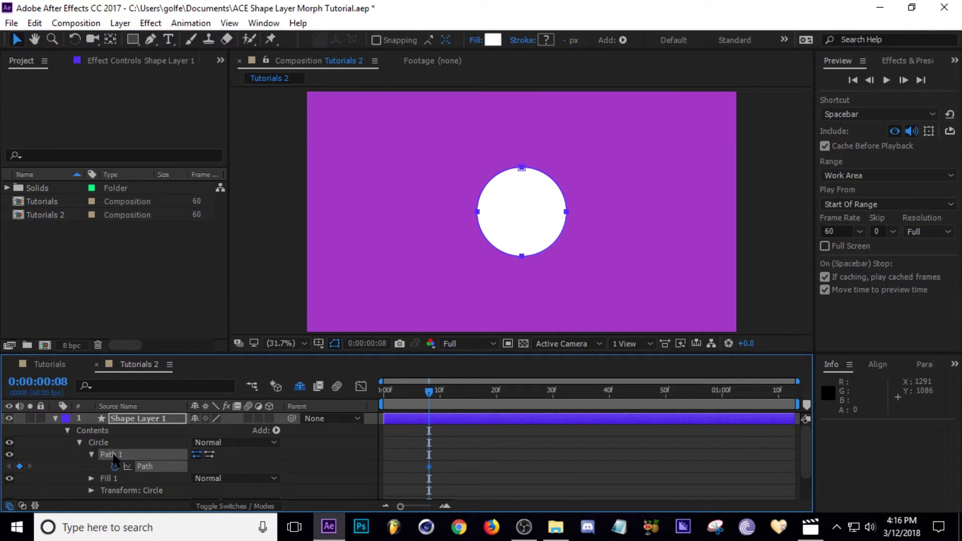
Convert Rectangle Path 1 to a Bezier path and keyframe its Path at frame 8.
click(79, 443)
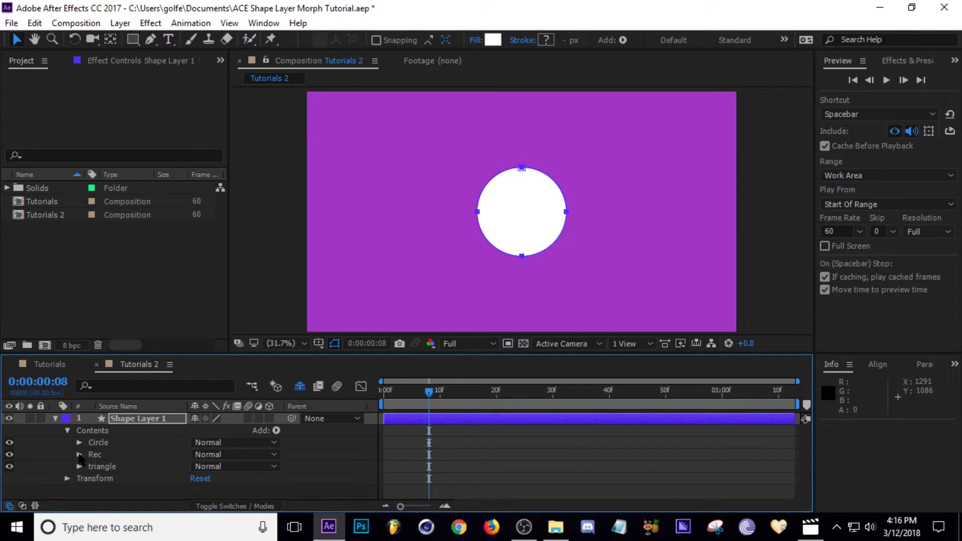
click(79, 454)
click(91, 445)
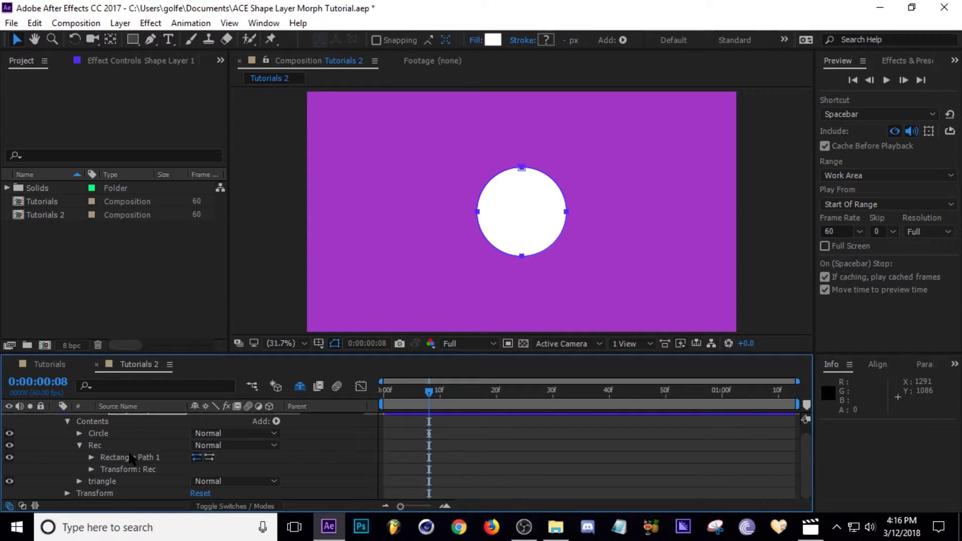
right_click(132, 457)
click(164, 464)
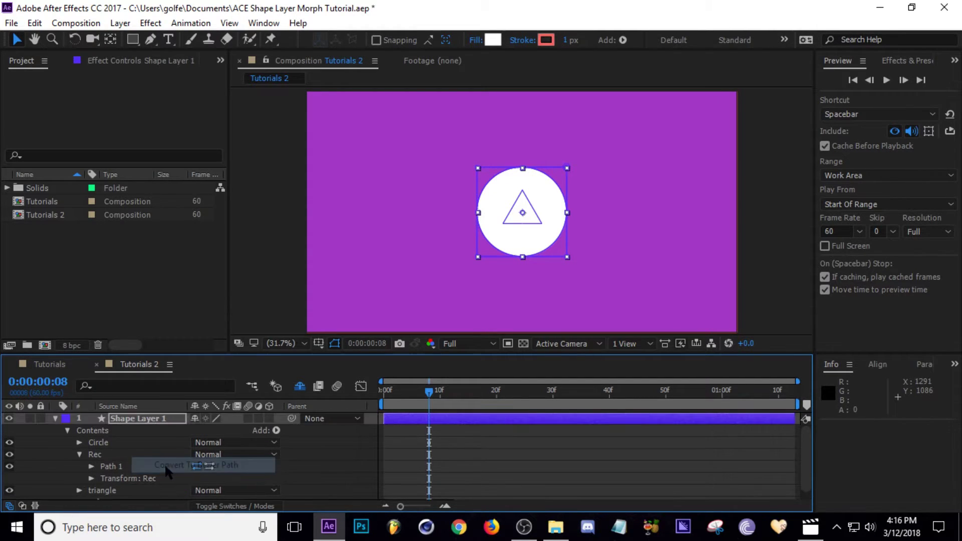
click(91, 466)
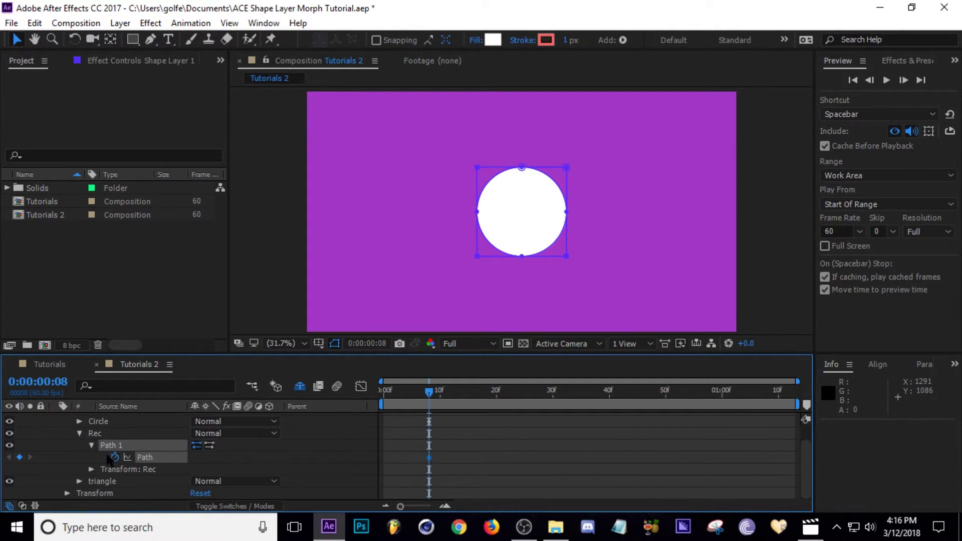
click(80, 434)
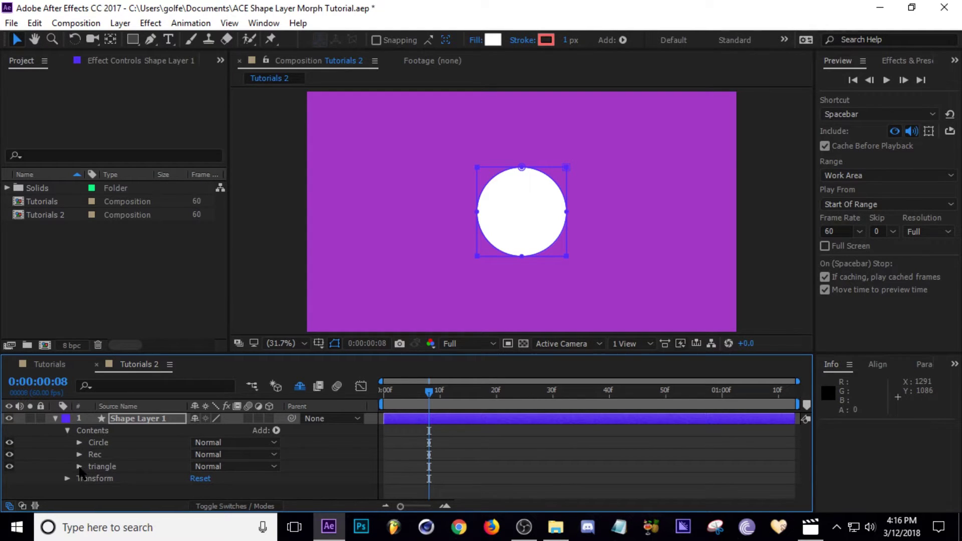
Convert the triangle's Polystar Path 1 to Bezier and add a Path keyframe at frame 8.
click(79, 466)
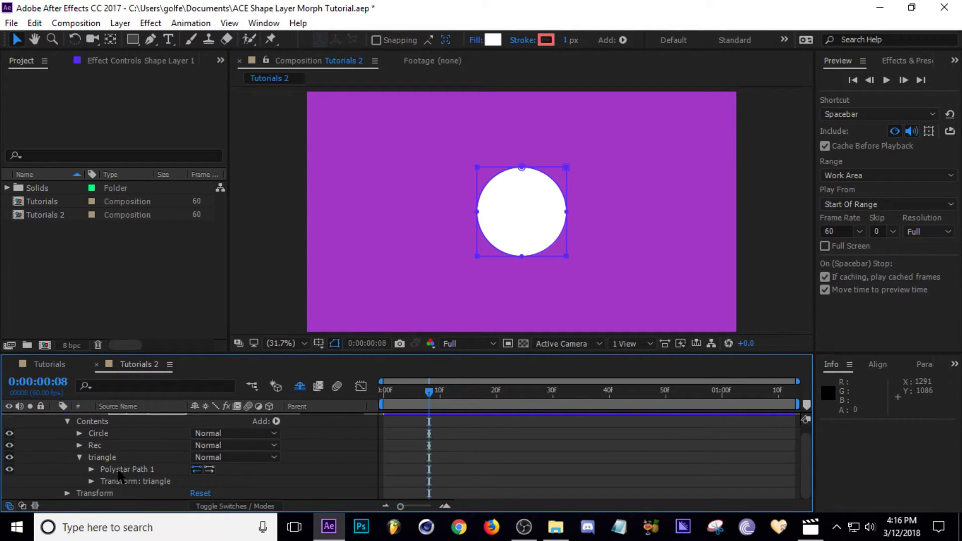
right_click(119, 472)
click(166, 480)
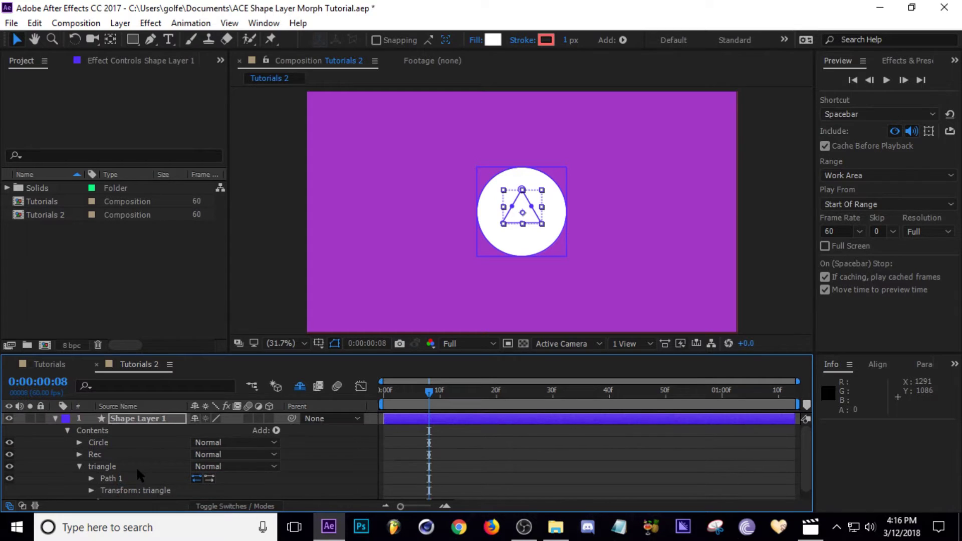
click(115, 481)
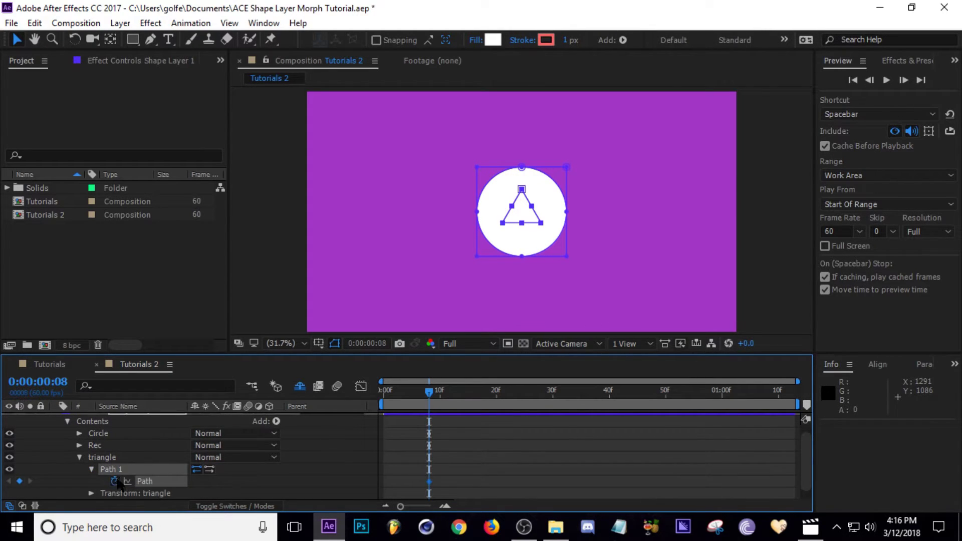
scroll(381, 480, up, 1)
Drag all three Path keyframes from frame 8 to frame 3 and check the groups.
key(u)
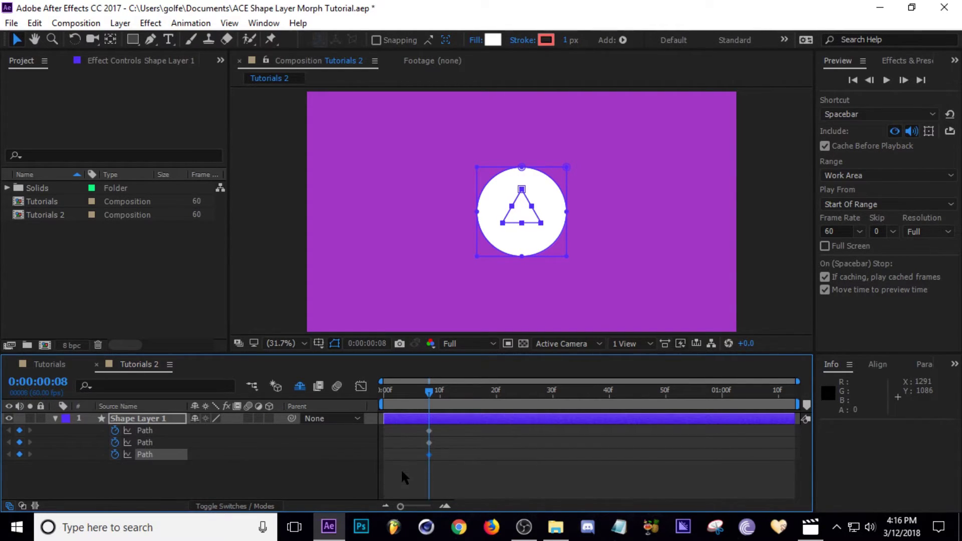
drag(434, 434, 410, 458)
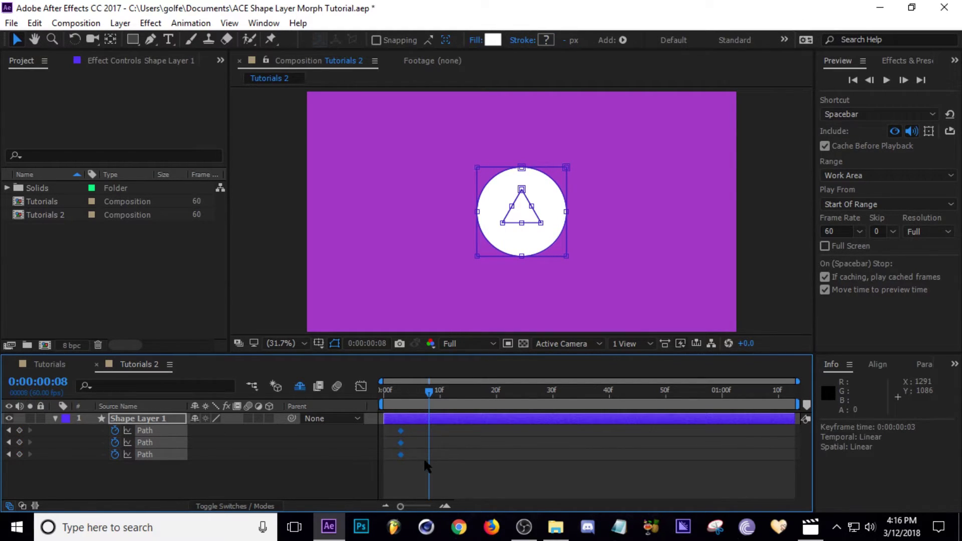
click(424, 460)
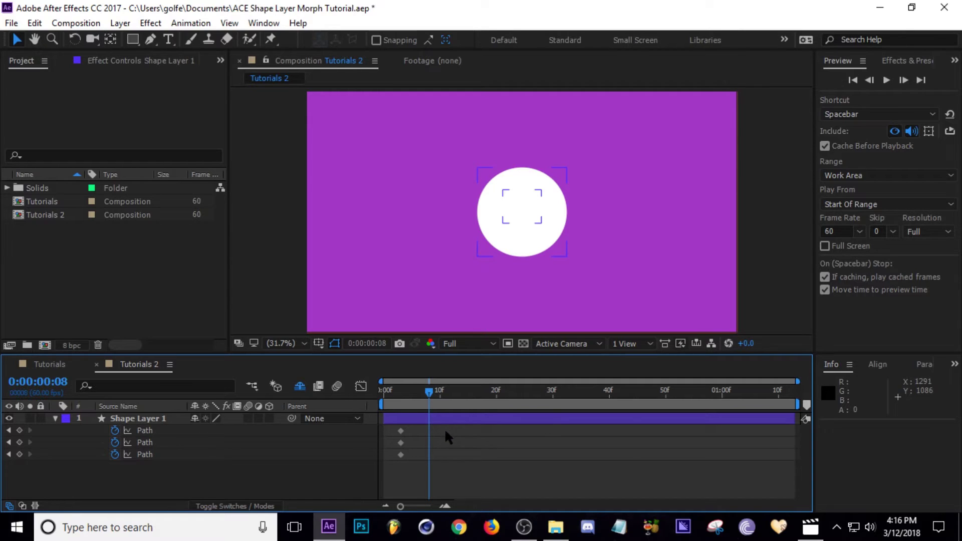
click(56, 419)
click(56, 419)
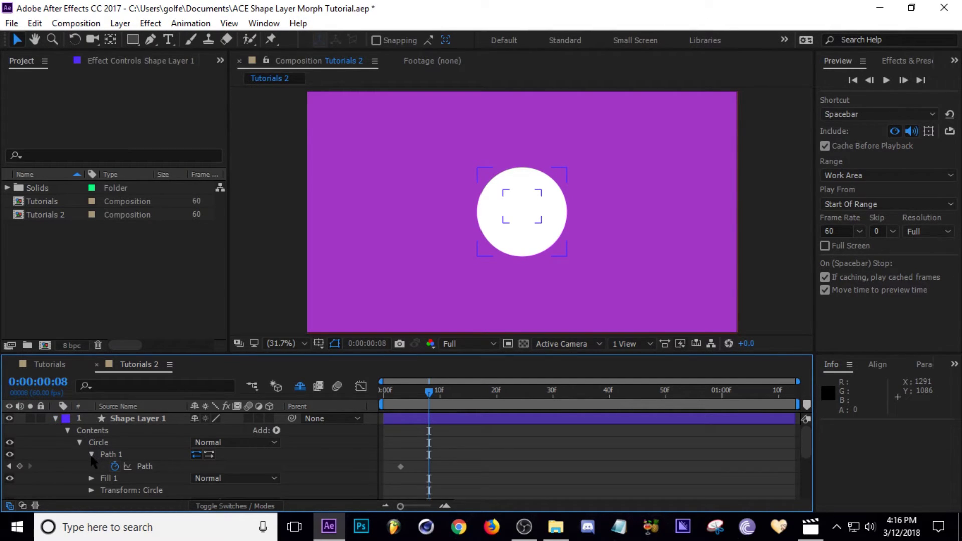
click(79, 443)
click(79, 467)
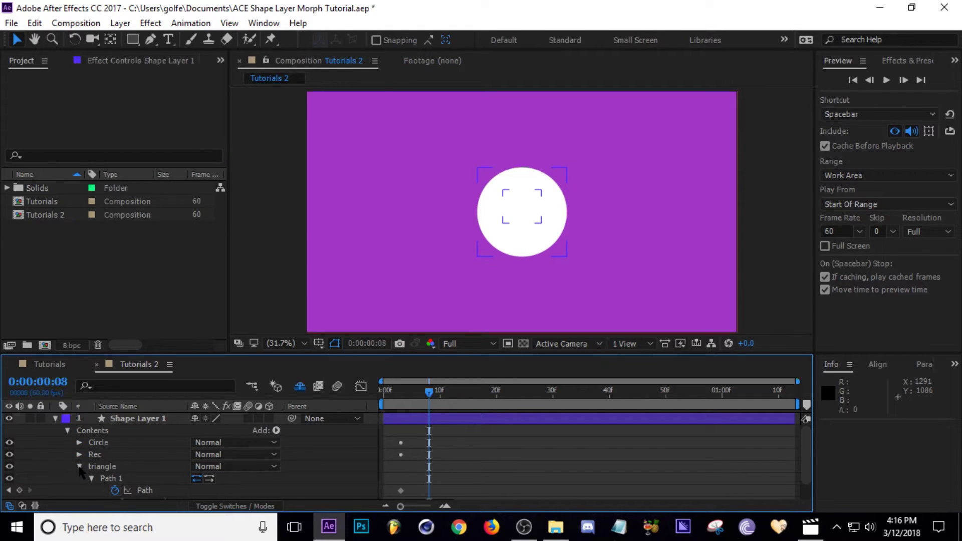
click(79, 466)
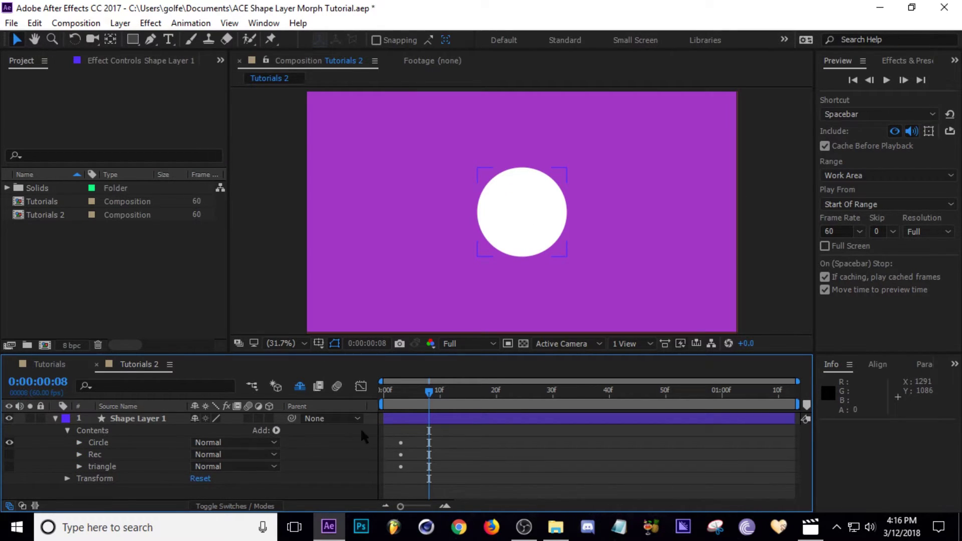
Copy the Rec group's Path keyframe at frame 3.
click(408, 418)
key(u)
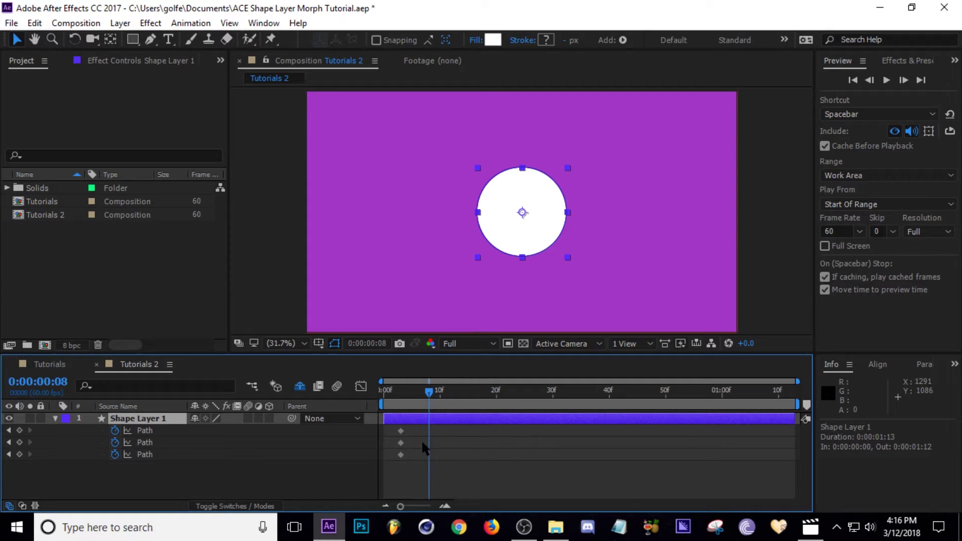
click(401, 442)
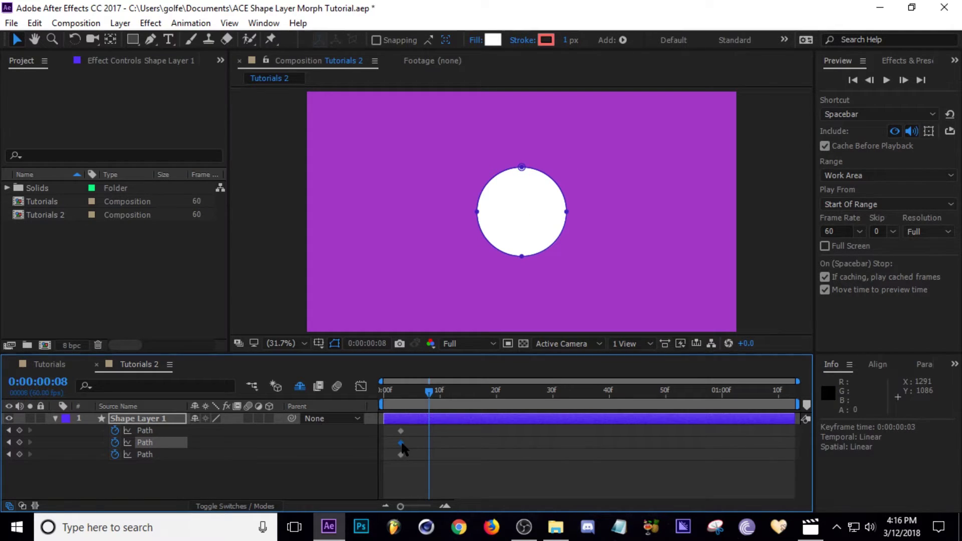
key(ctrl+c)
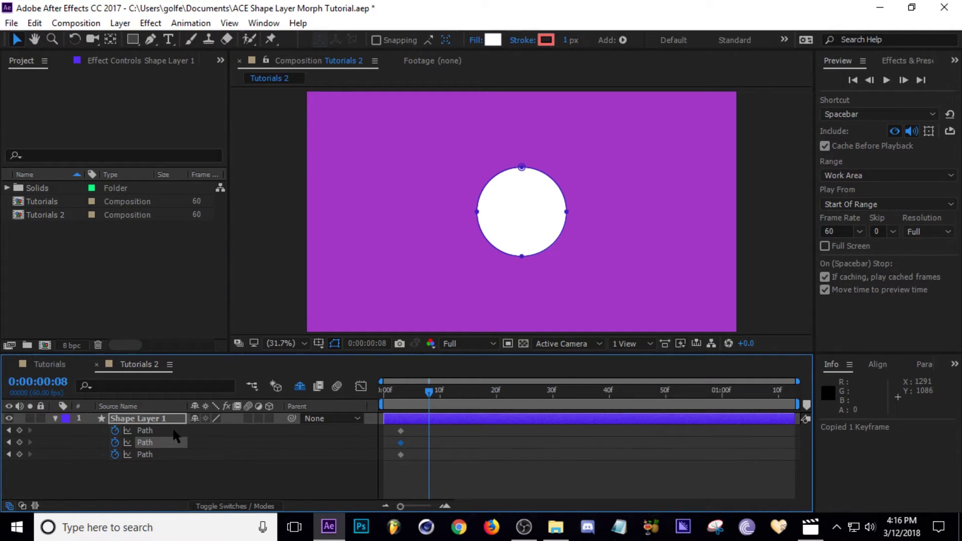
Paste the square shape into the circle's Path at frame 9 and preview the morph.
click(145, 430)
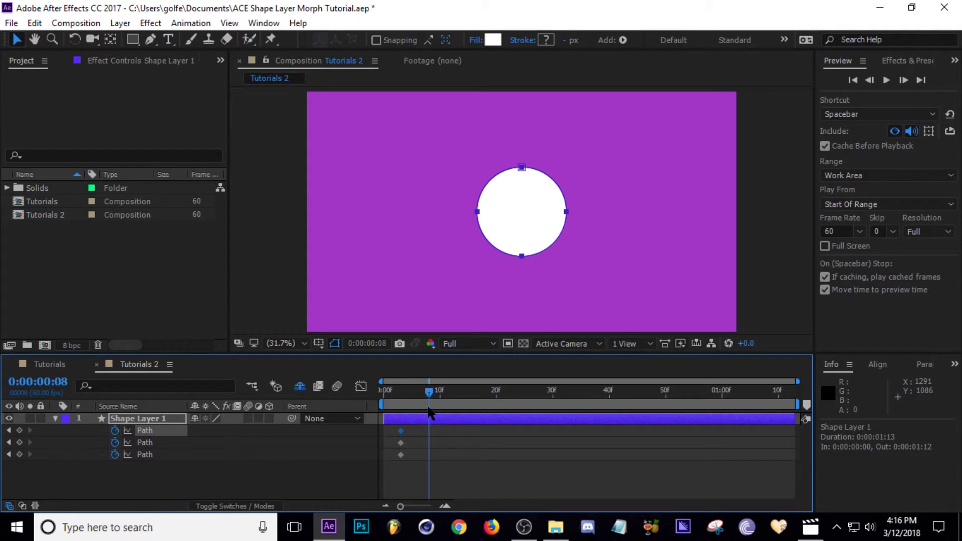
drag(428, 398, 435, 398)
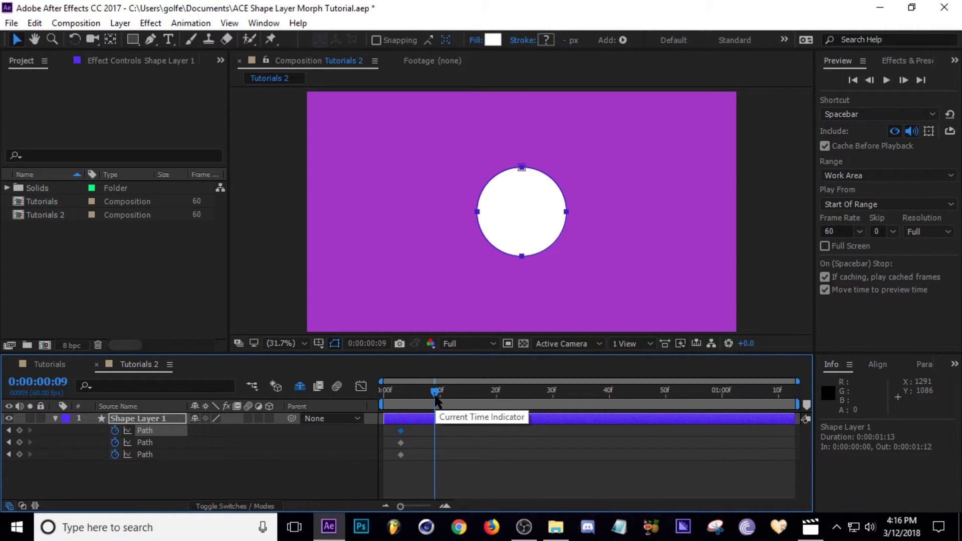
key(ctrl+v)
key(j)
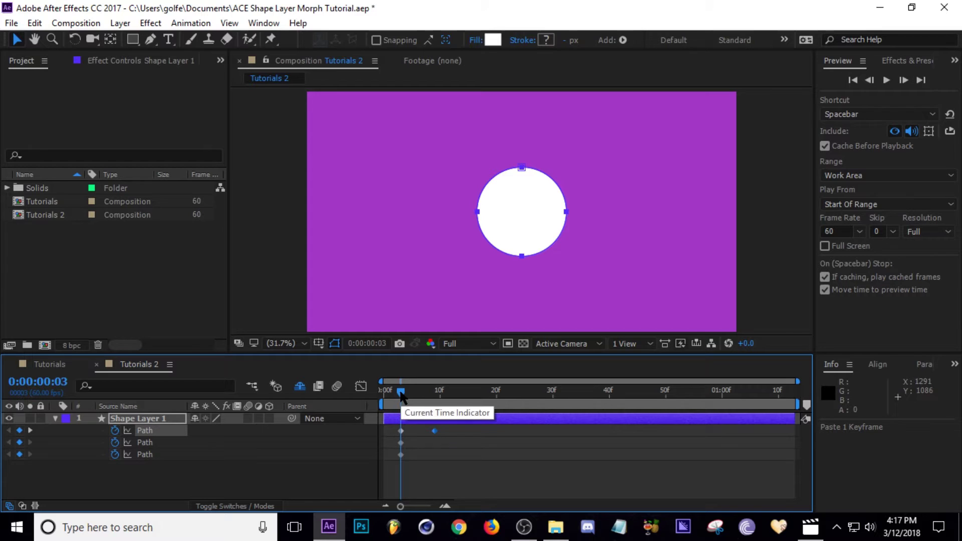
drag(401, 396, 435, 395)
click(401, 458)
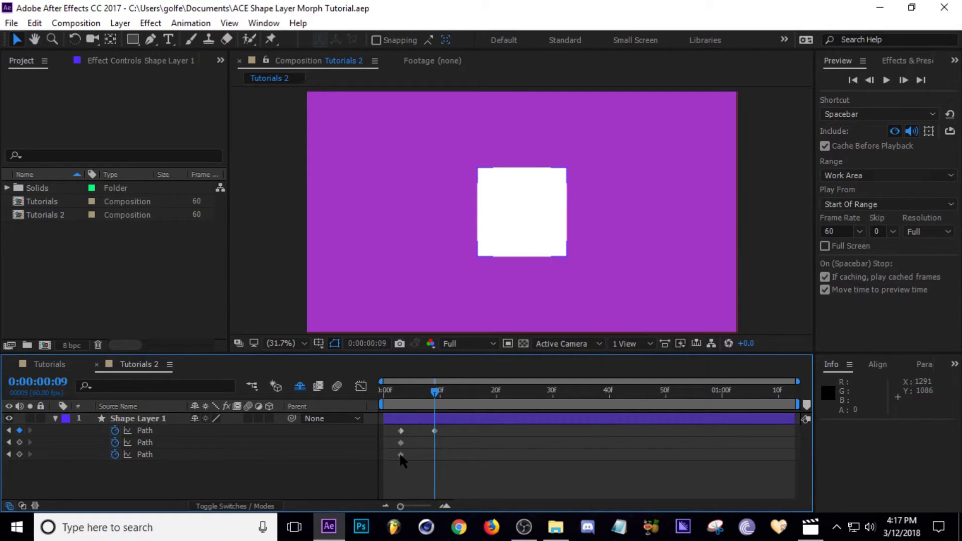
Copy the triangle Path keyframe and paste it into the circle's Path at frame 16.
click(400, 455)
key(ctrl+c)
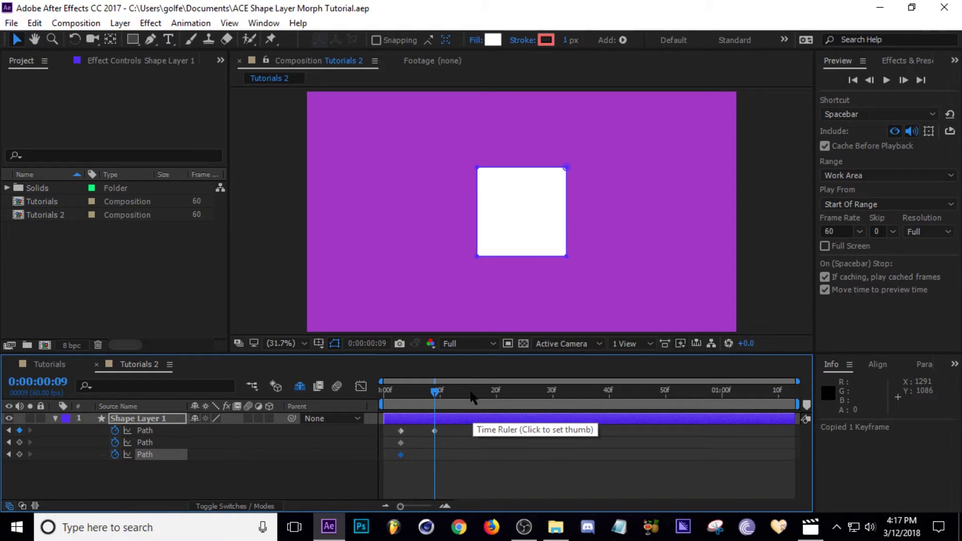
click(474, 391)
click(145, 430)
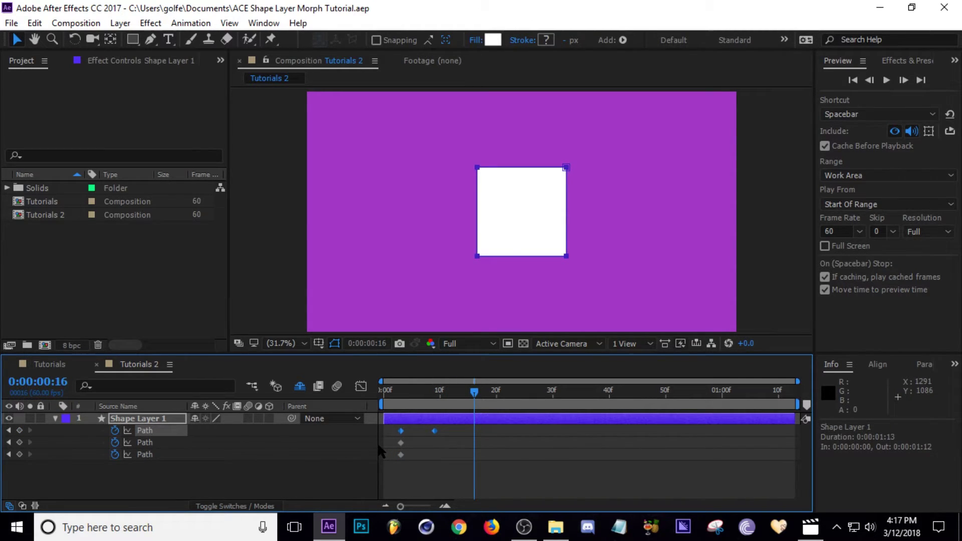
key(ctrl+v)
click(458, 449)
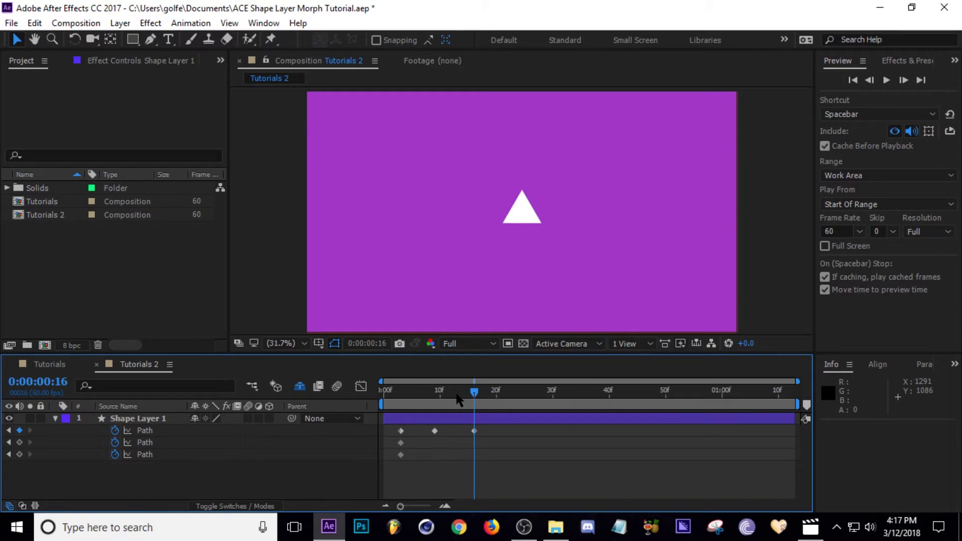
mouse_move(465, 394)
mouse_down()
mouse_move(388, 402)
mouse_move(474, 410)
mouse_up()
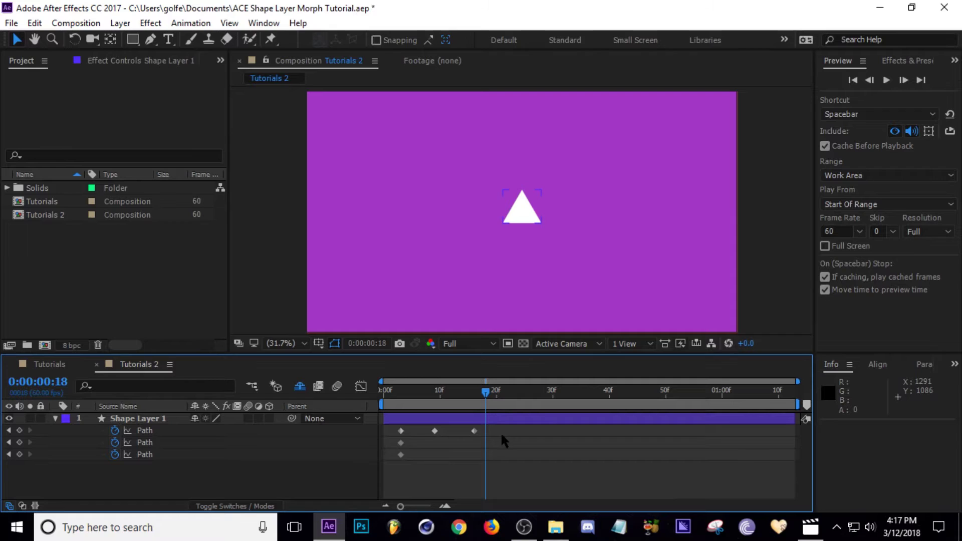
key(g)
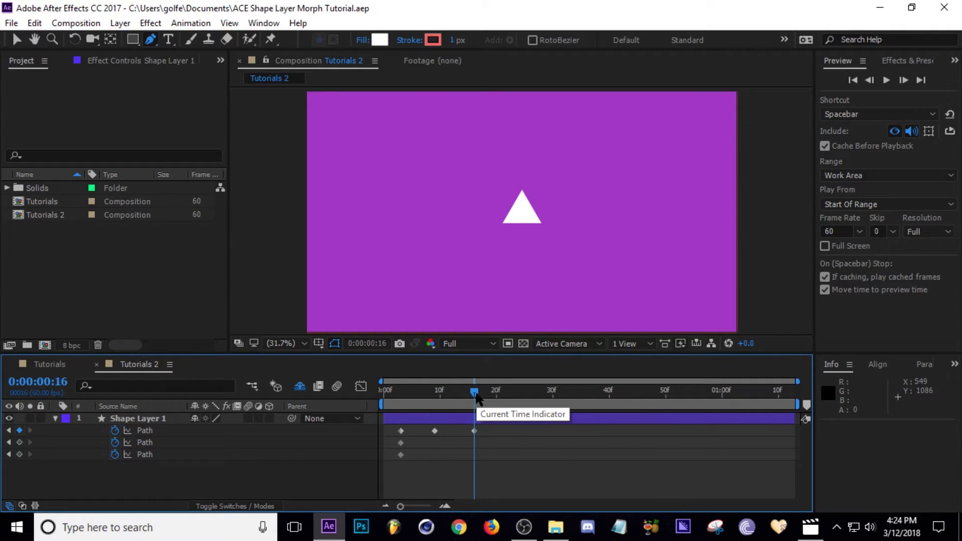
drag(475, 392, 436, 406)
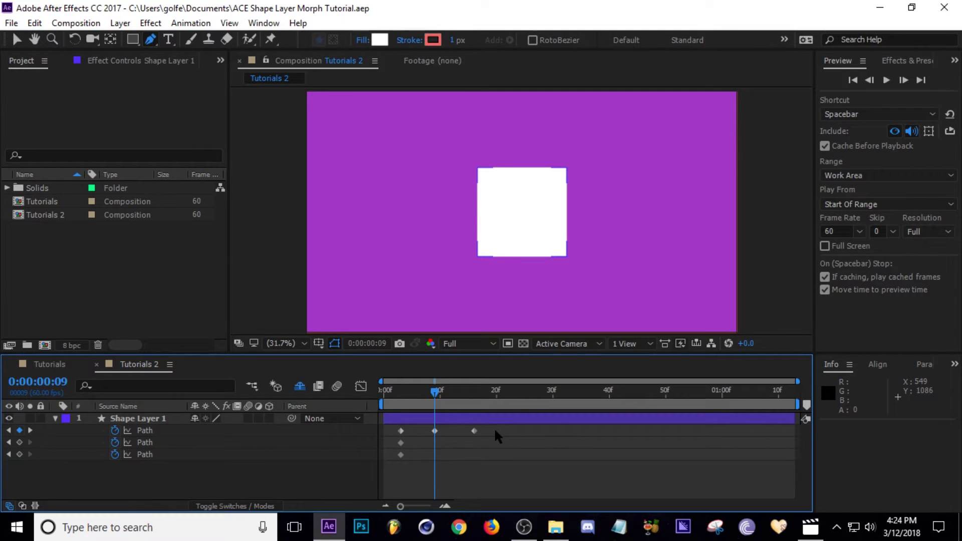
drag(468, 396, 472, 398)
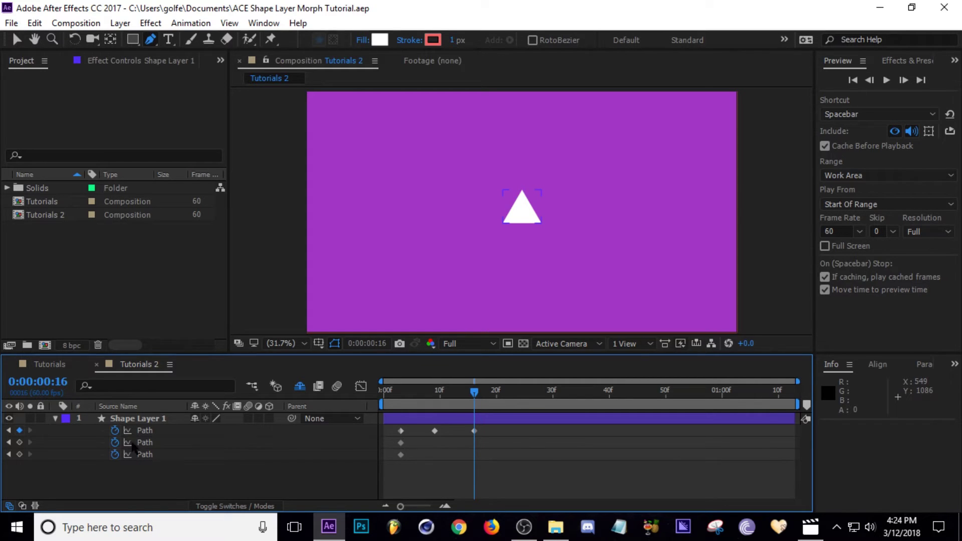
Collapse the Circle group and add a new empty Path to the shape layer.
click(55, 419)
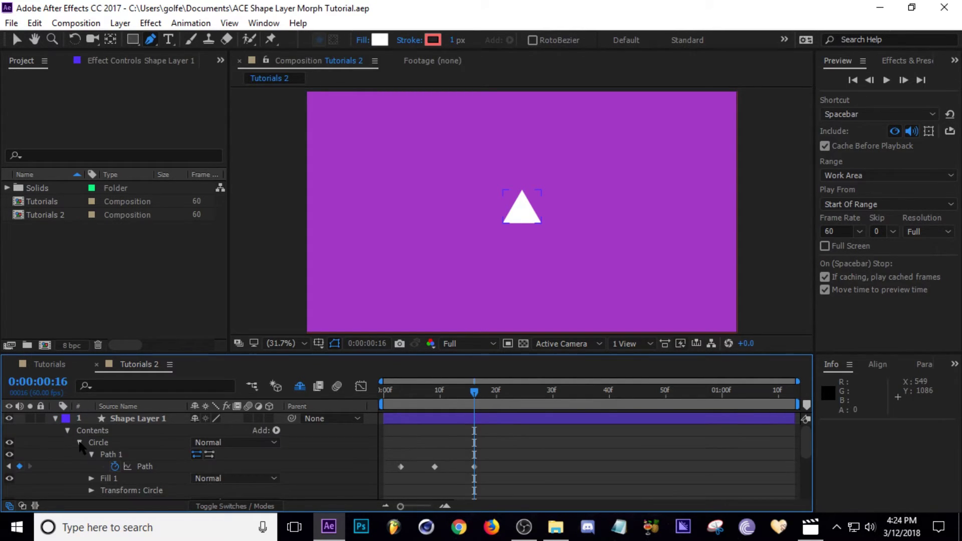
click(79, 443)
click(79, 466)
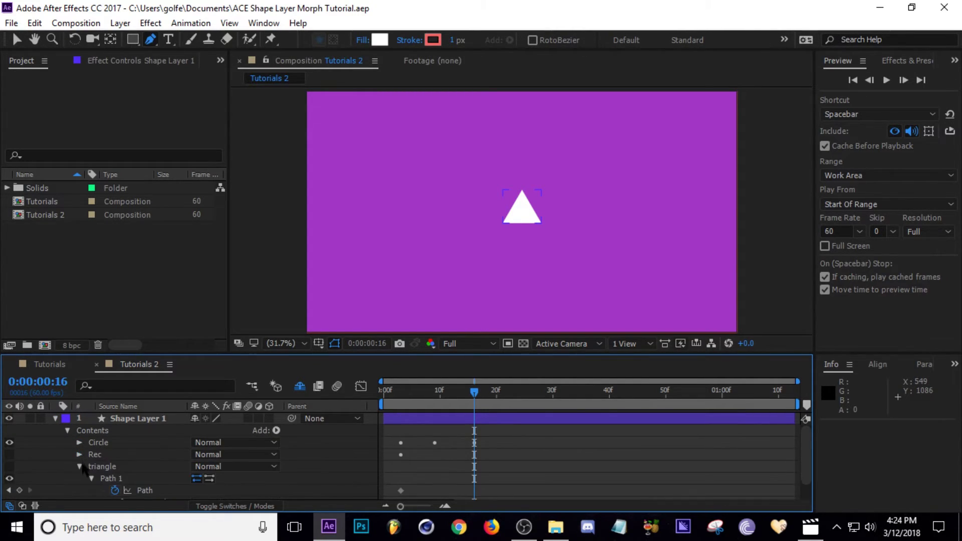
click(276, 430)
click(320, 189)
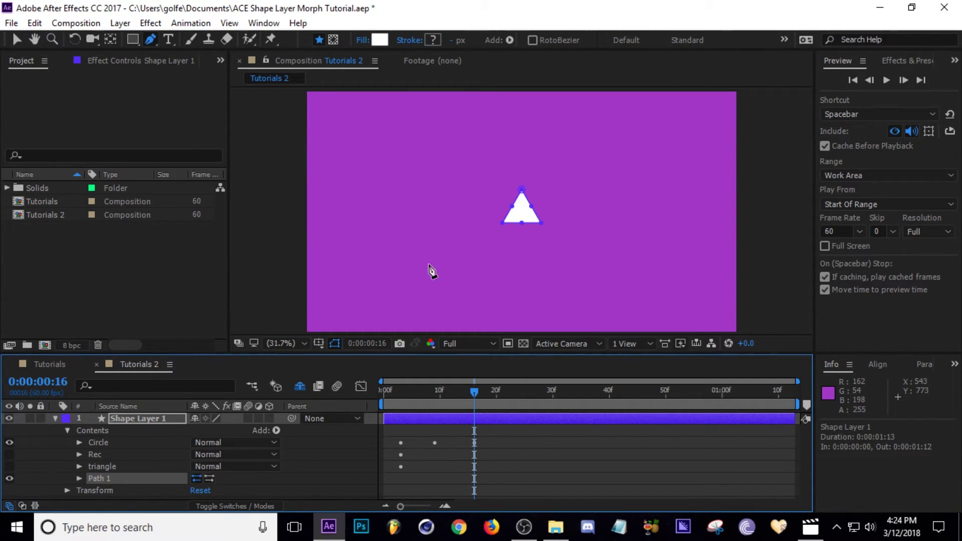
Draw a closed five-point custom shape with the Pen tool.
click(359, 174)
click(412, 148)
click(458, 253)
click(376, 278)
click(394, 229)
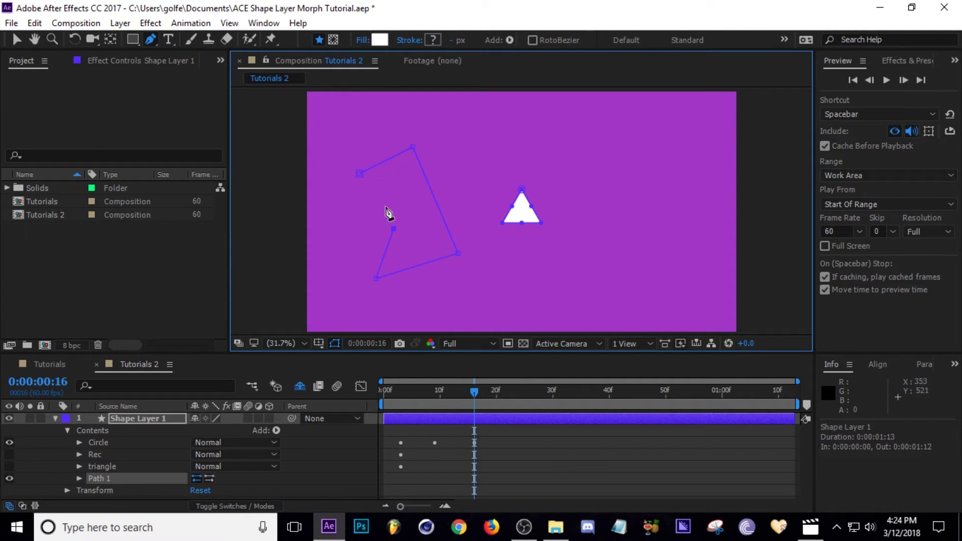
click(360, 174)
Keyframe Path 1's path at 16f and copy that keyframe.
click(121, 479)
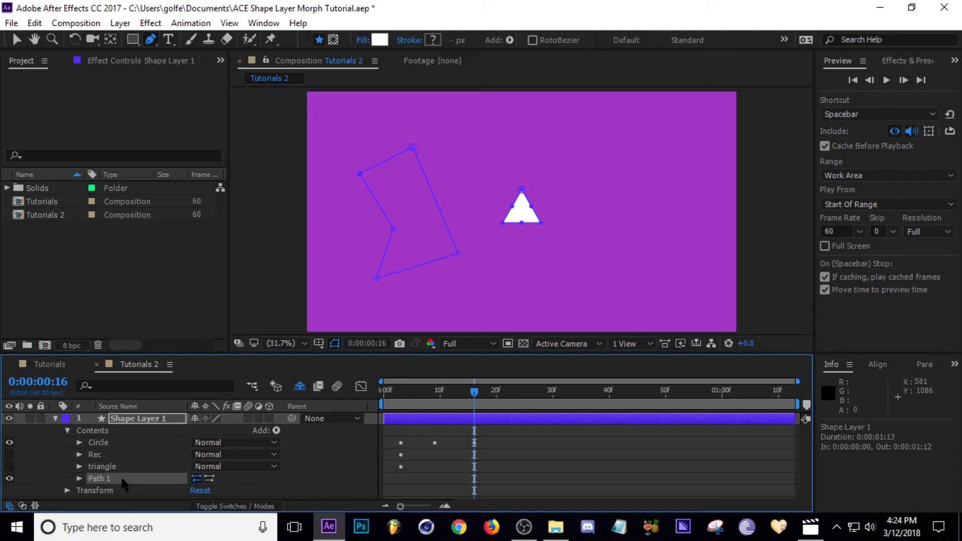
right_click(121, 478)
click(102, 485)
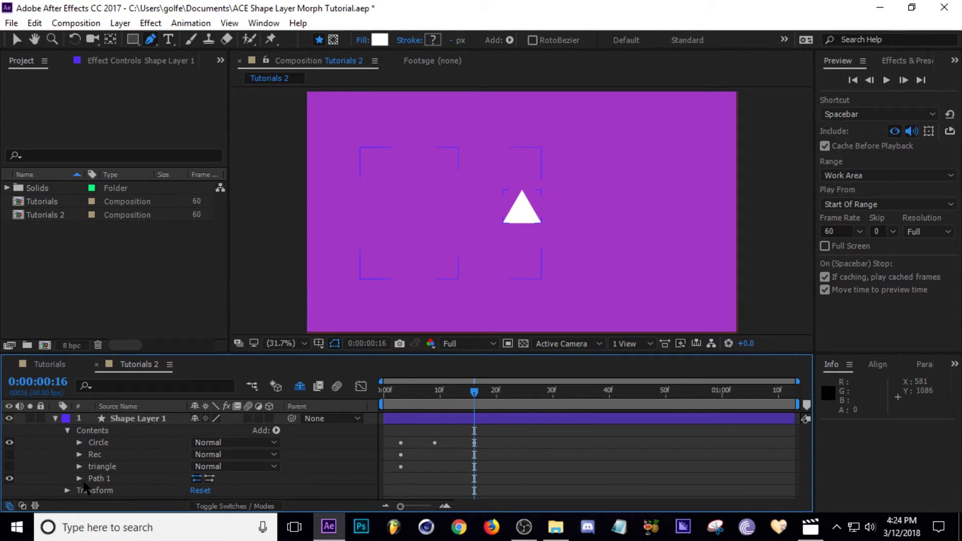
click(80, 478)
scroll(97, 476, down, 1)
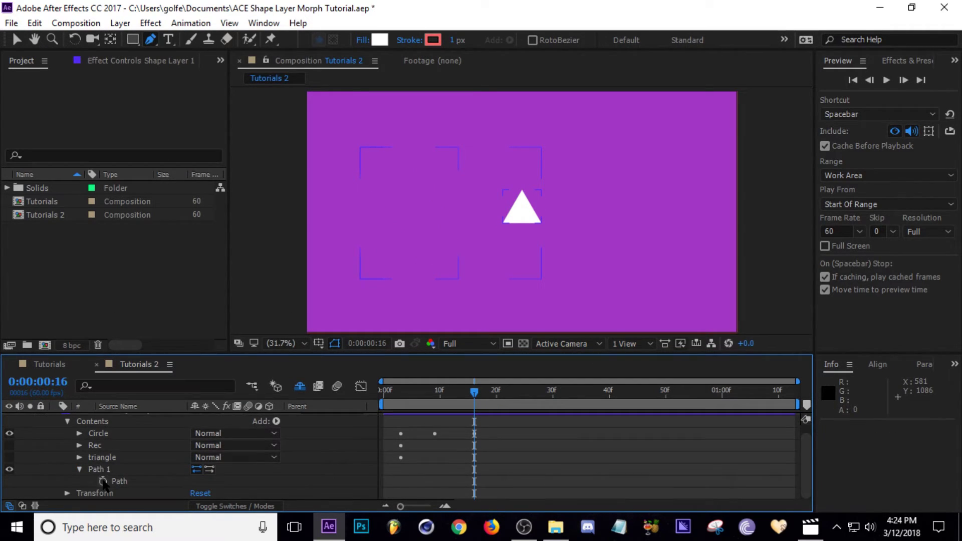
click(103, 481)
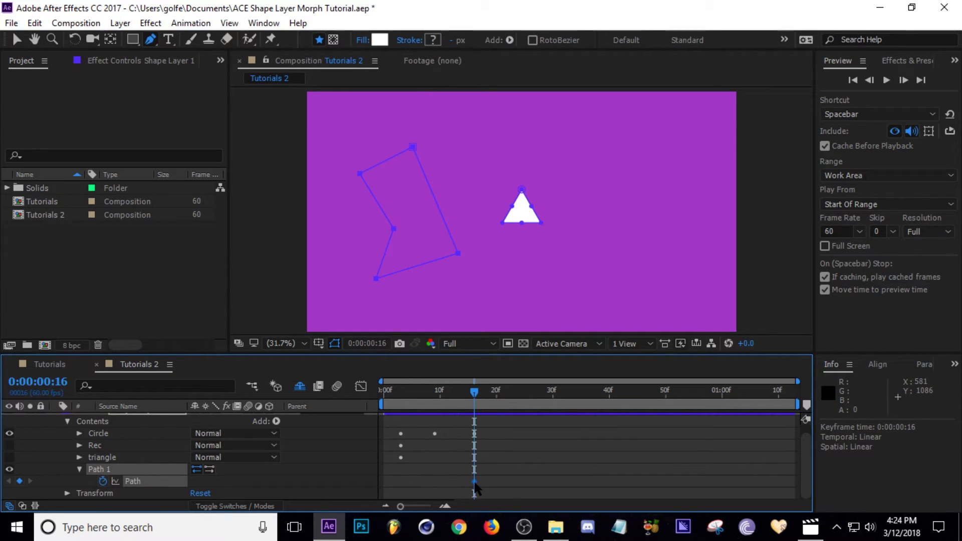
key(ctrl+c)
scroll(172, 438, up, 1)
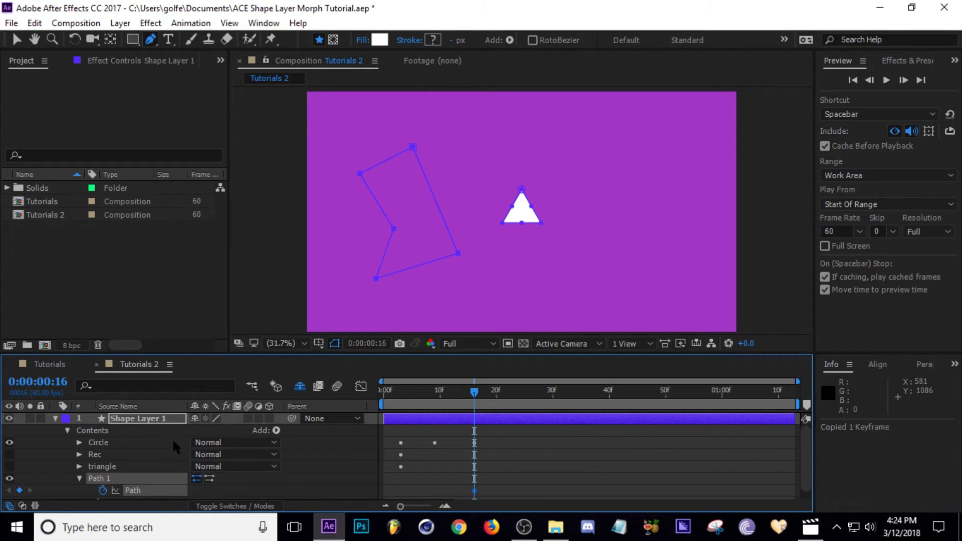
Reveal keyframed properties with U and paste the custom shape onto the Circle path at 23f.
click(127, 439)
key(u)
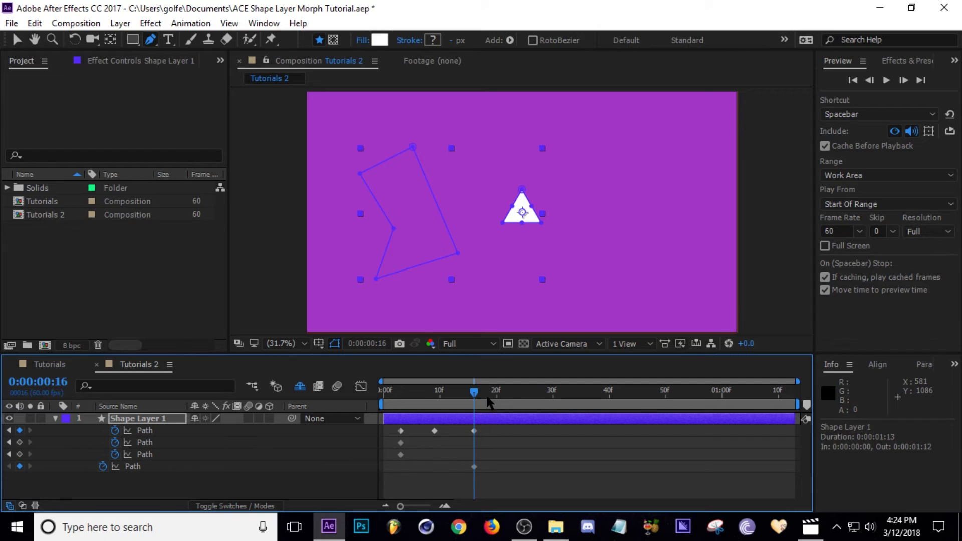
drag(488, 397, 505, 415)
click(163, 430)
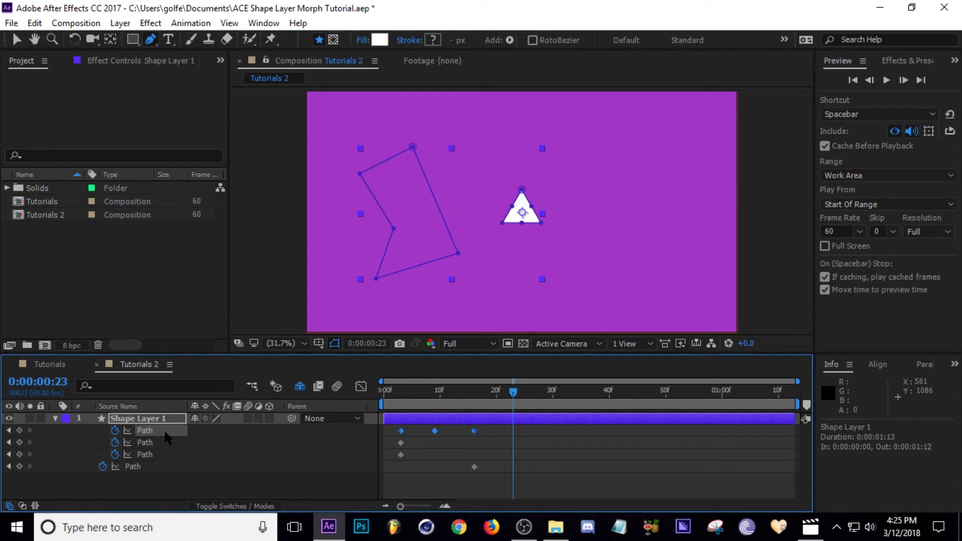
key(ctrl+v)
Move the pasted keyframe to 32f and scrub to preview the triangle-to-custom morph.
click(533, 441)
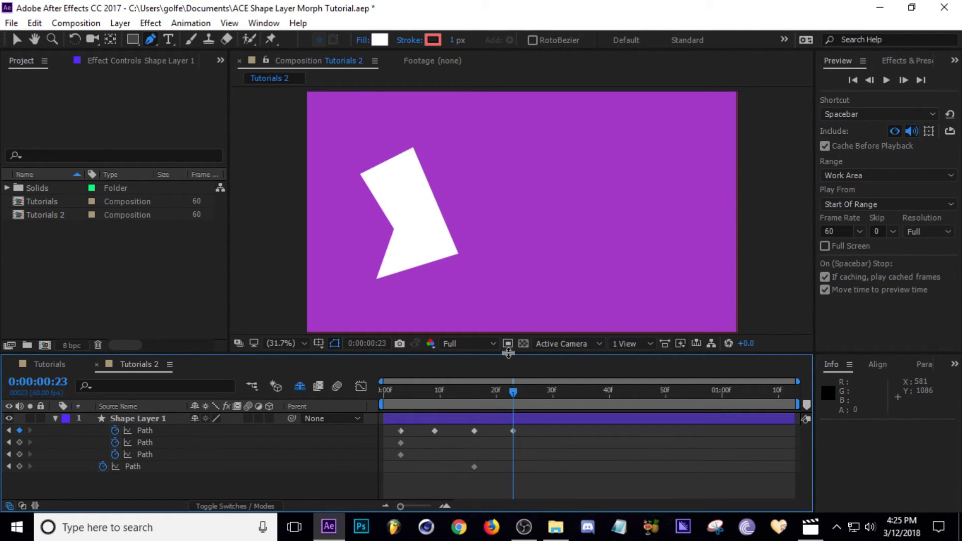
click(512, 430)
drag(512, 431, 563, 431)
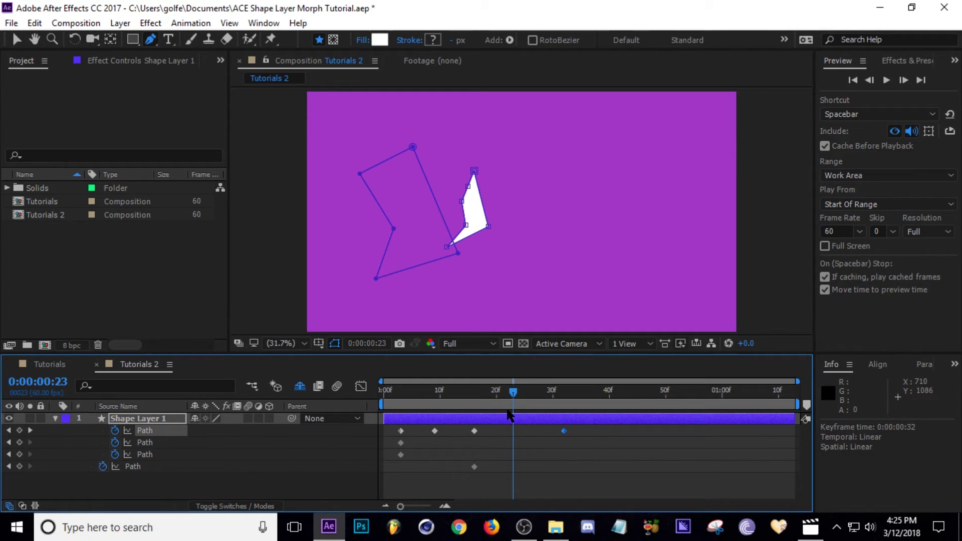
drag(509, 393, 563, 406)
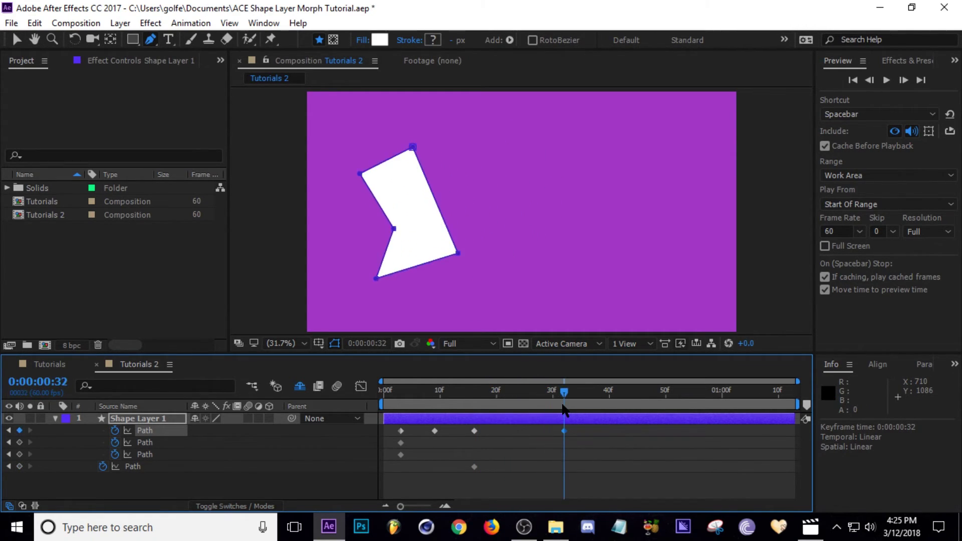
click(520, 446)
drag(564, 394, 476, 401)
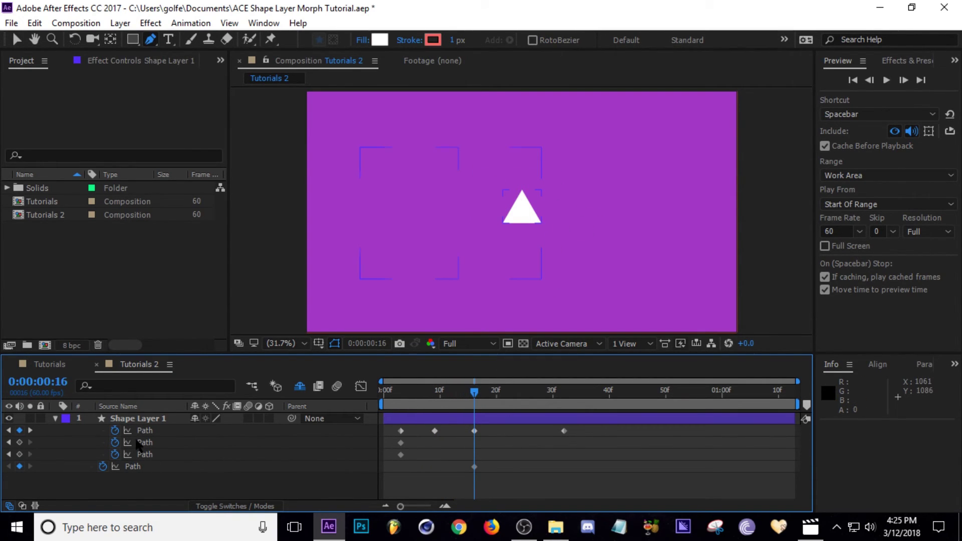
Add a Repeater to the Circle group.
key(v)
click(55, 419)
click(55, 419)
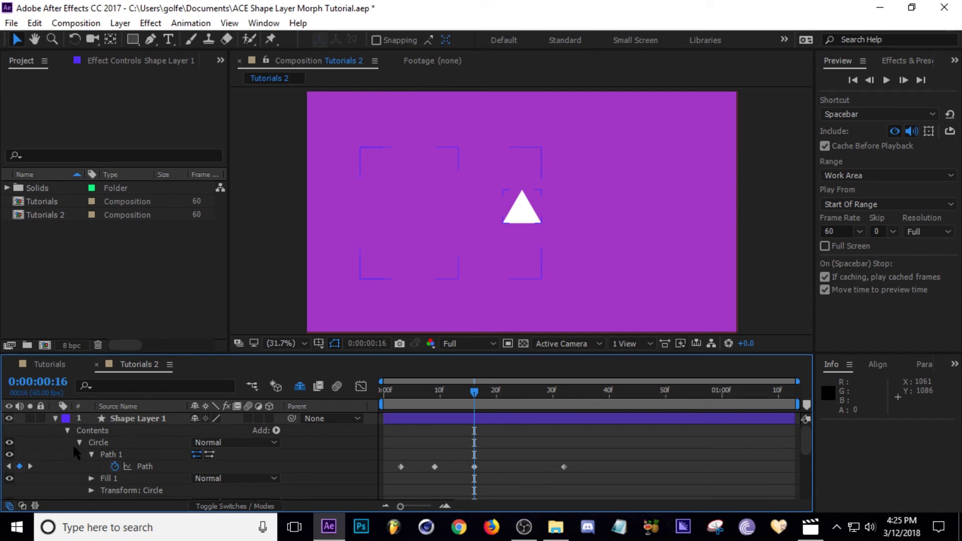
click(136, 440)
click(79, 442)
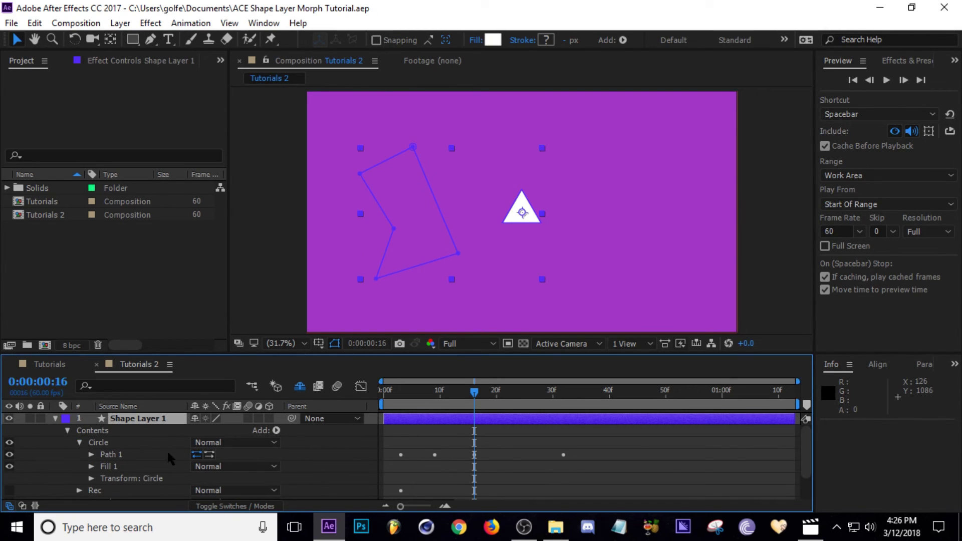
click(150, 443)
click(276, 430)
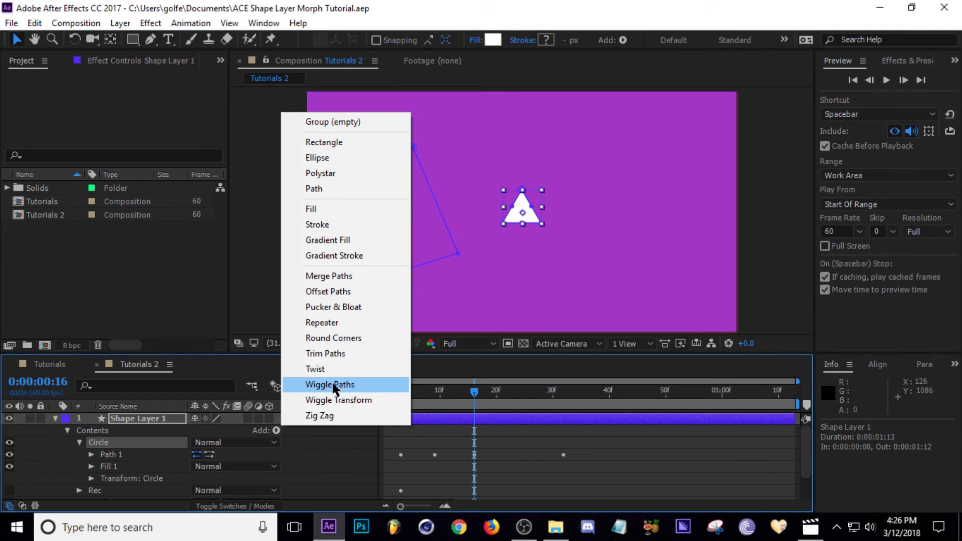
click(335, 323)
Set Repeater 1's transform Position X to 286 and Scale to 178%.
scroll(119, 469, down, 2)
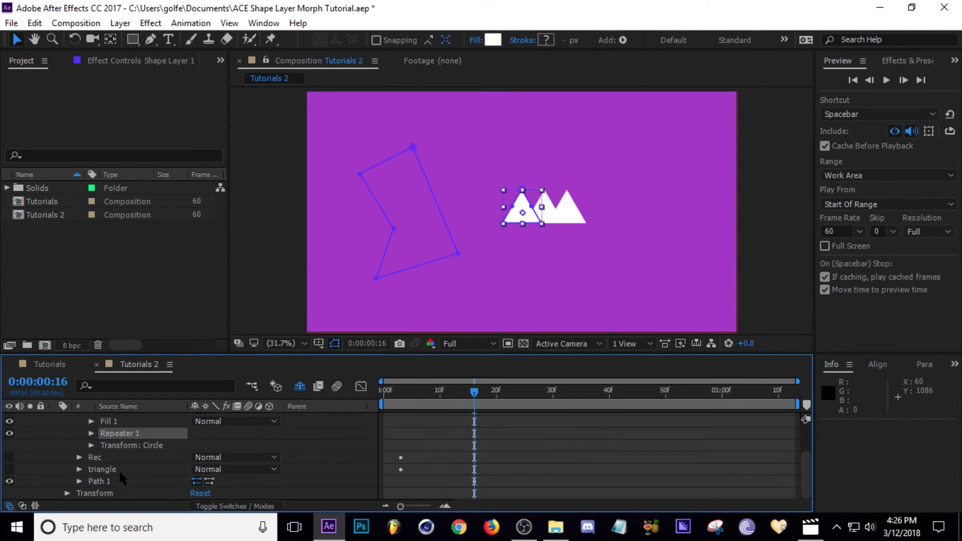
click(91, 433)
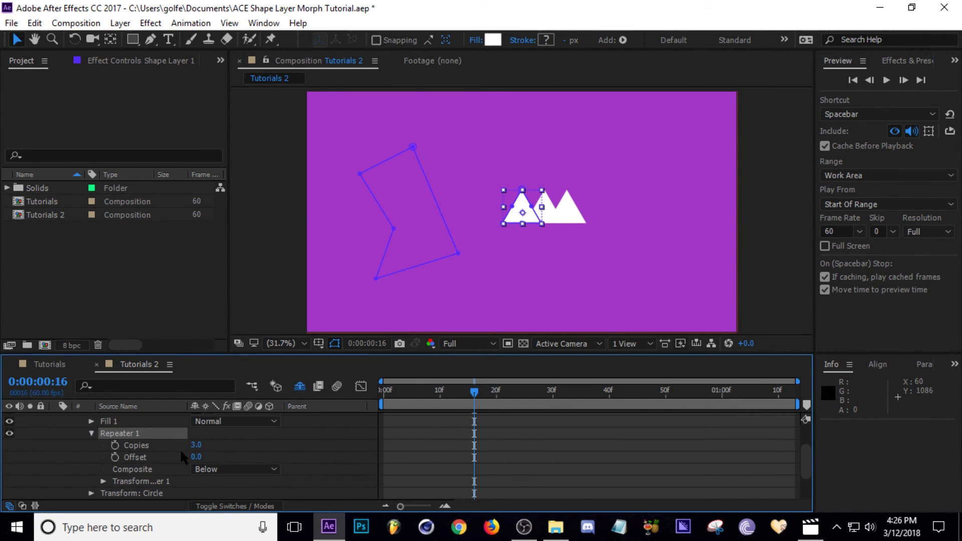
click(103, 481)
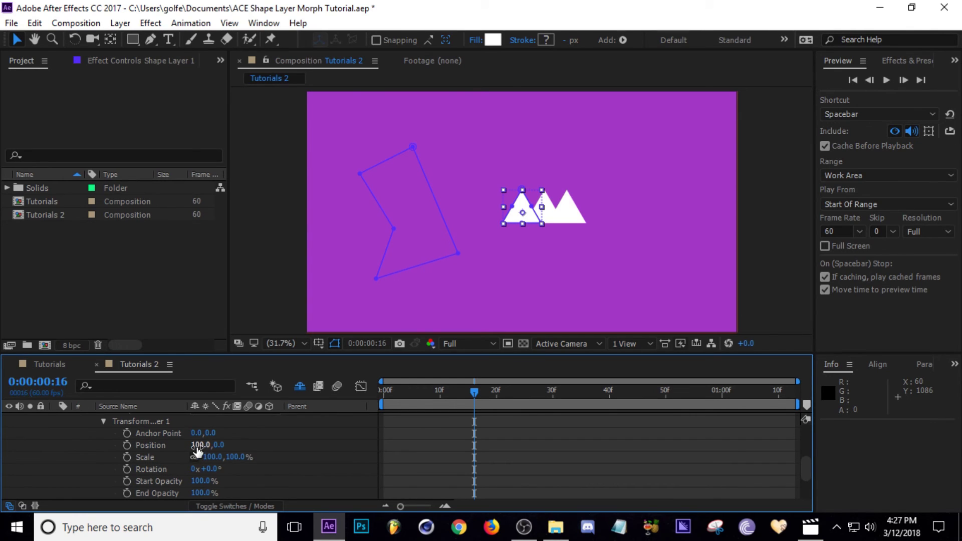
drag(197, 450, 319, 463)
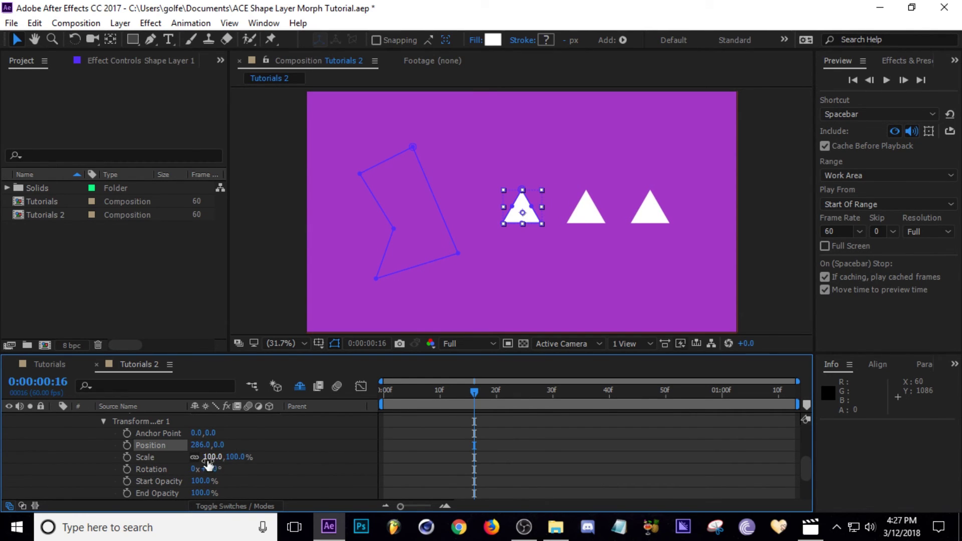
drag(209, 457, 358, 443)
drag(457, 392, 495, 401)
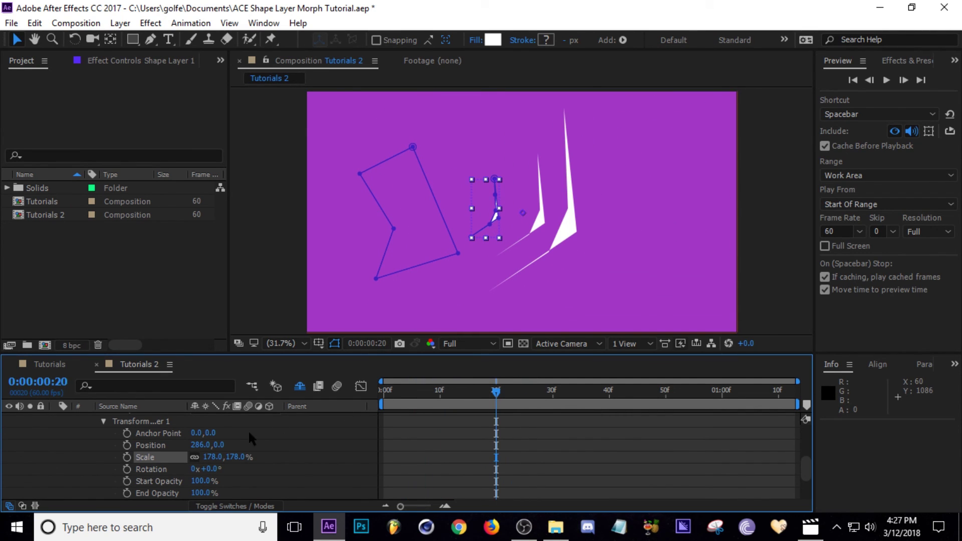
Scroll the timeline up toward Repeater 1 under the Circle group.
scroll(200, 443, up, 5)
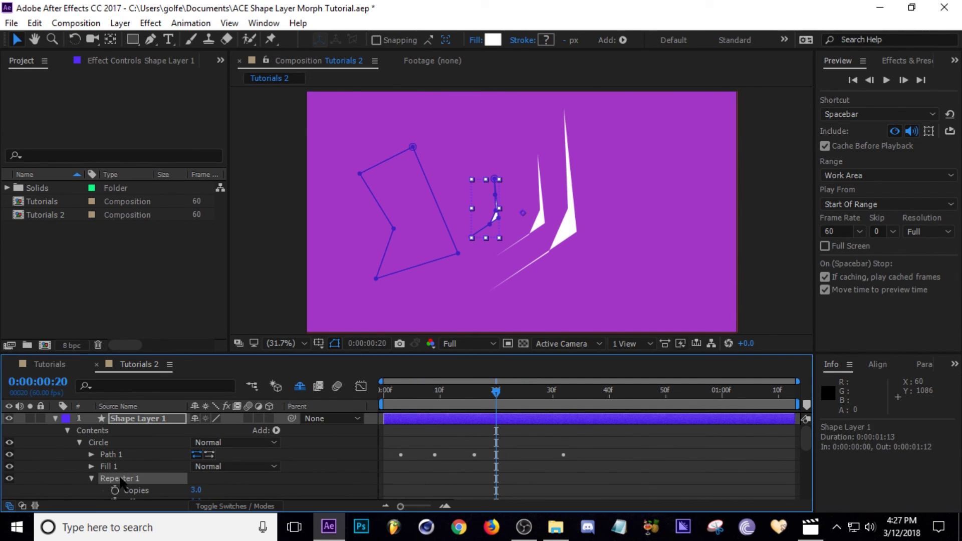